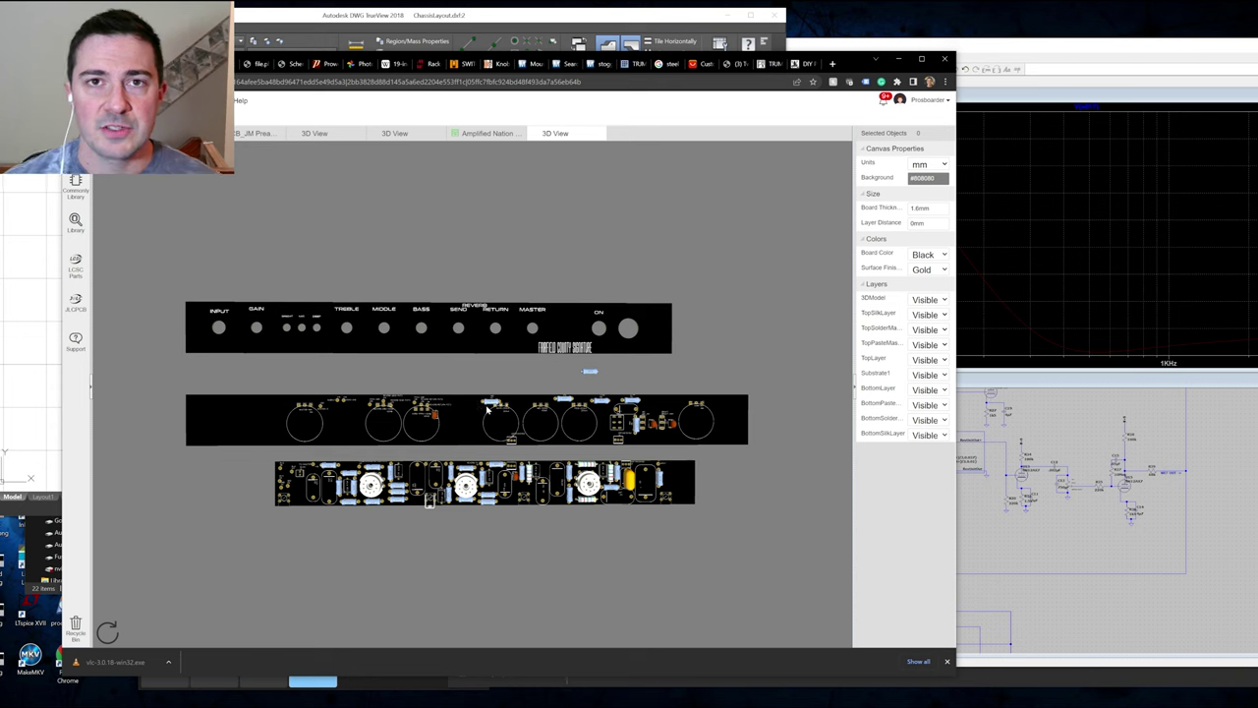
Switch from the 3D board view to the TRJM Tube Preamp page and look through its product photos and pricing.
drag(500, 416, 509, 425)
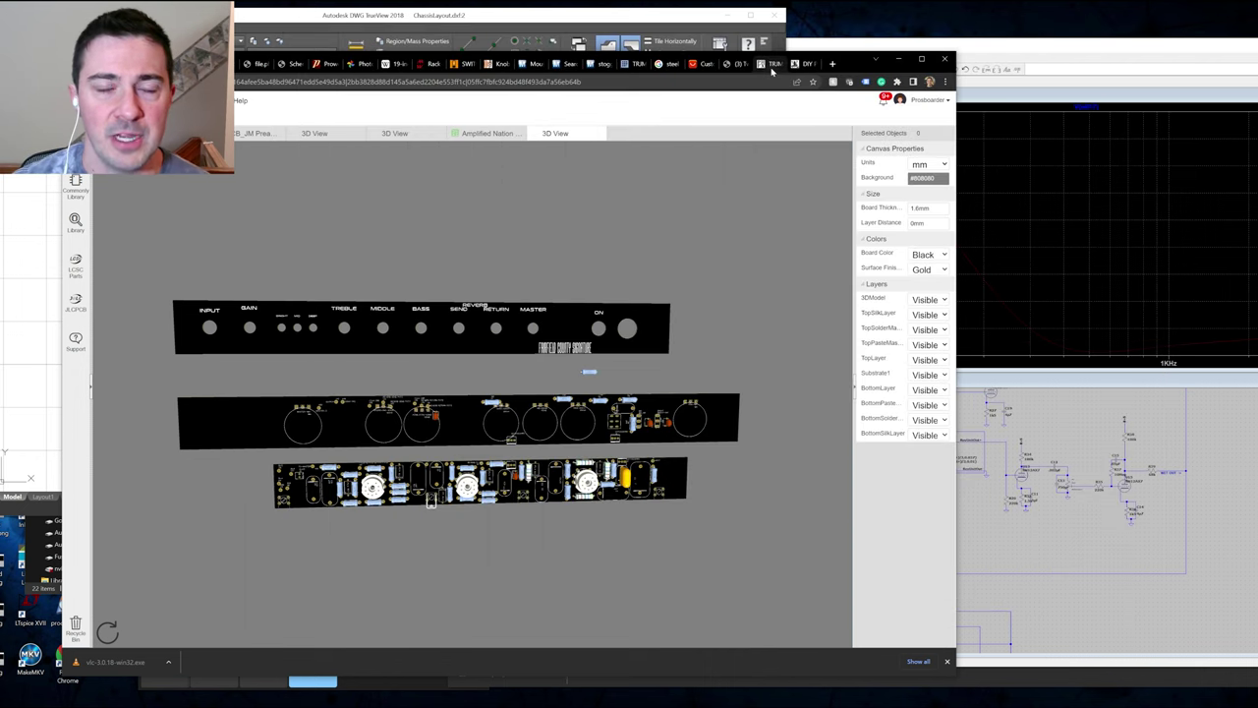
click(771, 66)
scroll(553, 556, down, 3)
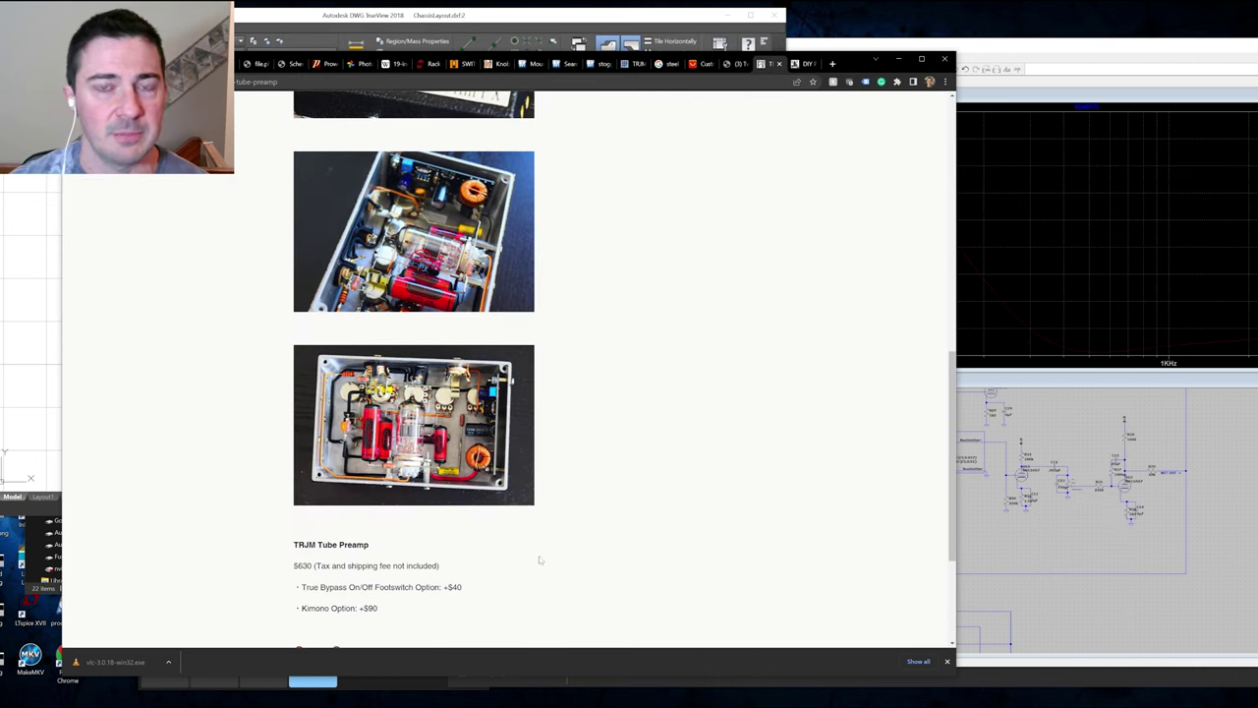
scroll(529, 577, up, 3)
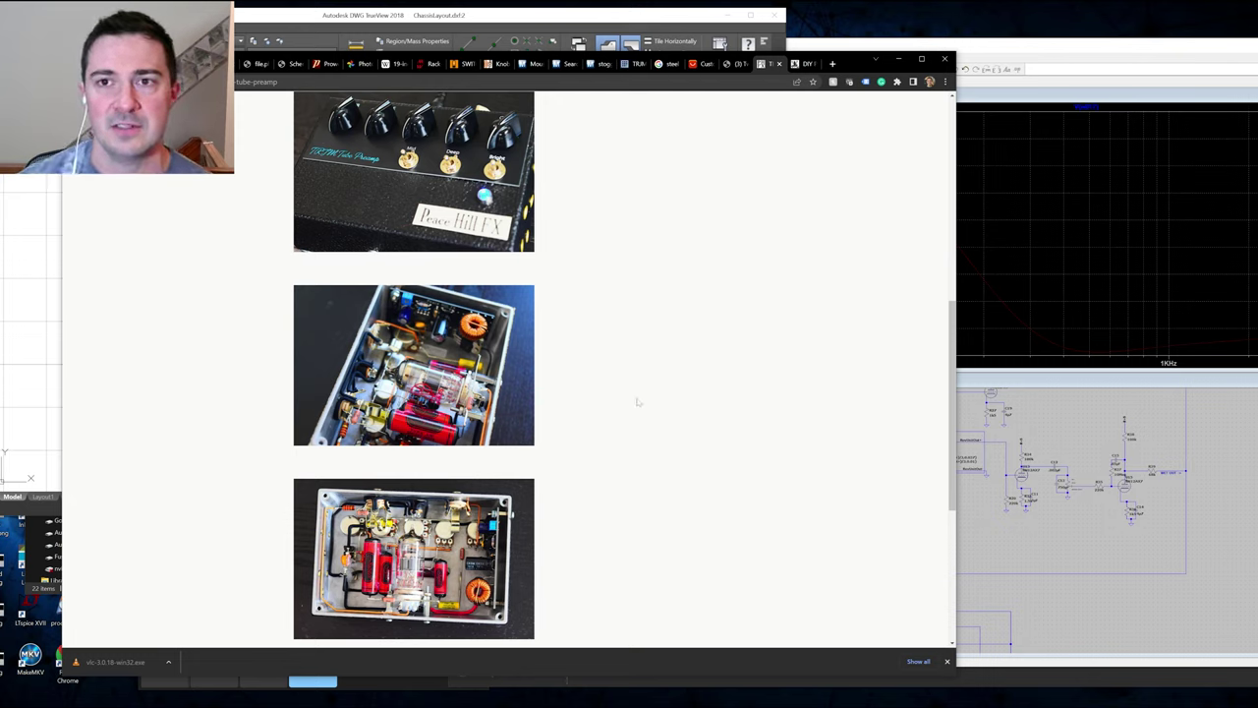
On the FrogPedals DIY PCBs page, view the Power Supply PCBs category and return to the category overview.
click(803, 64)
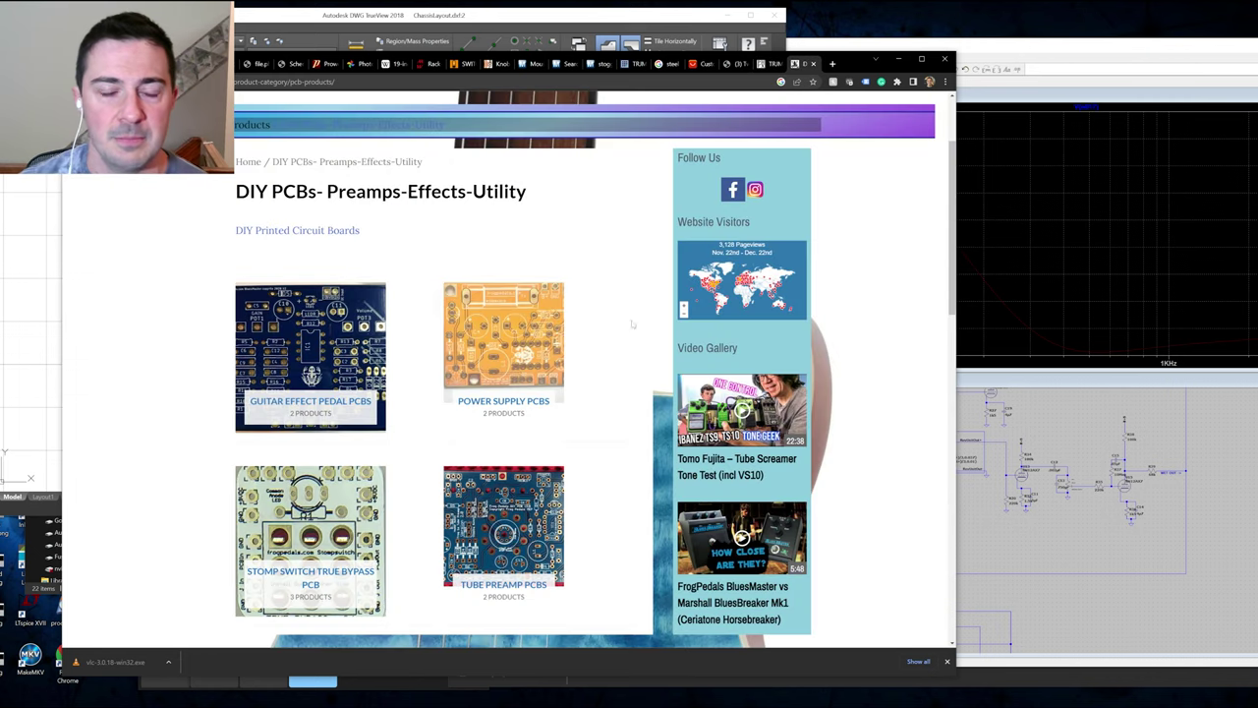
click(523, 406)
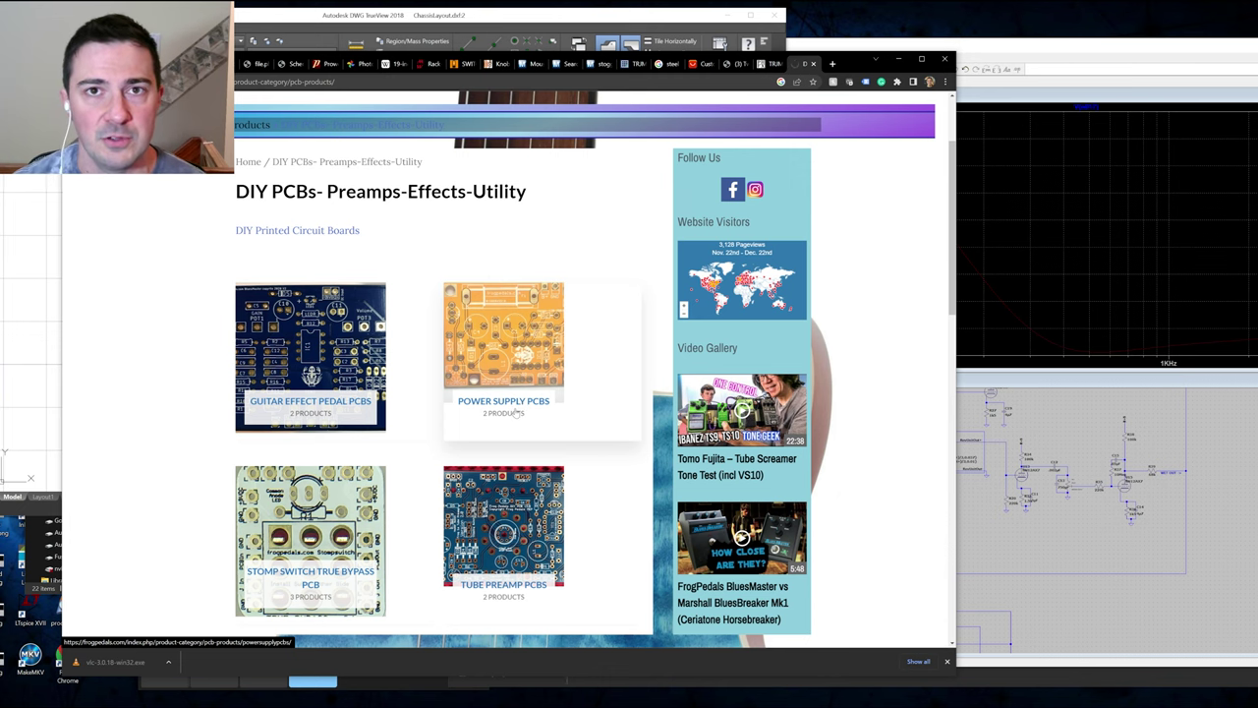
scroll(516, 413, down, 3)
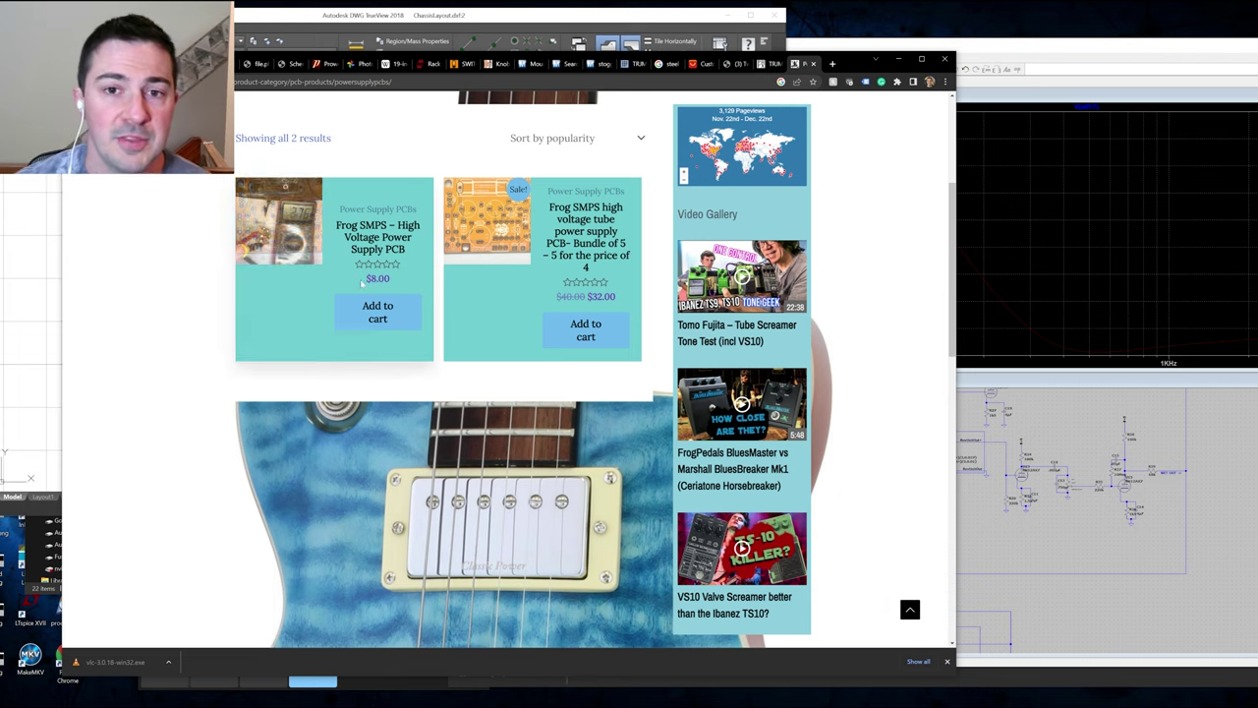
scroll(111, 210, up, 2)
key(alt+Left)
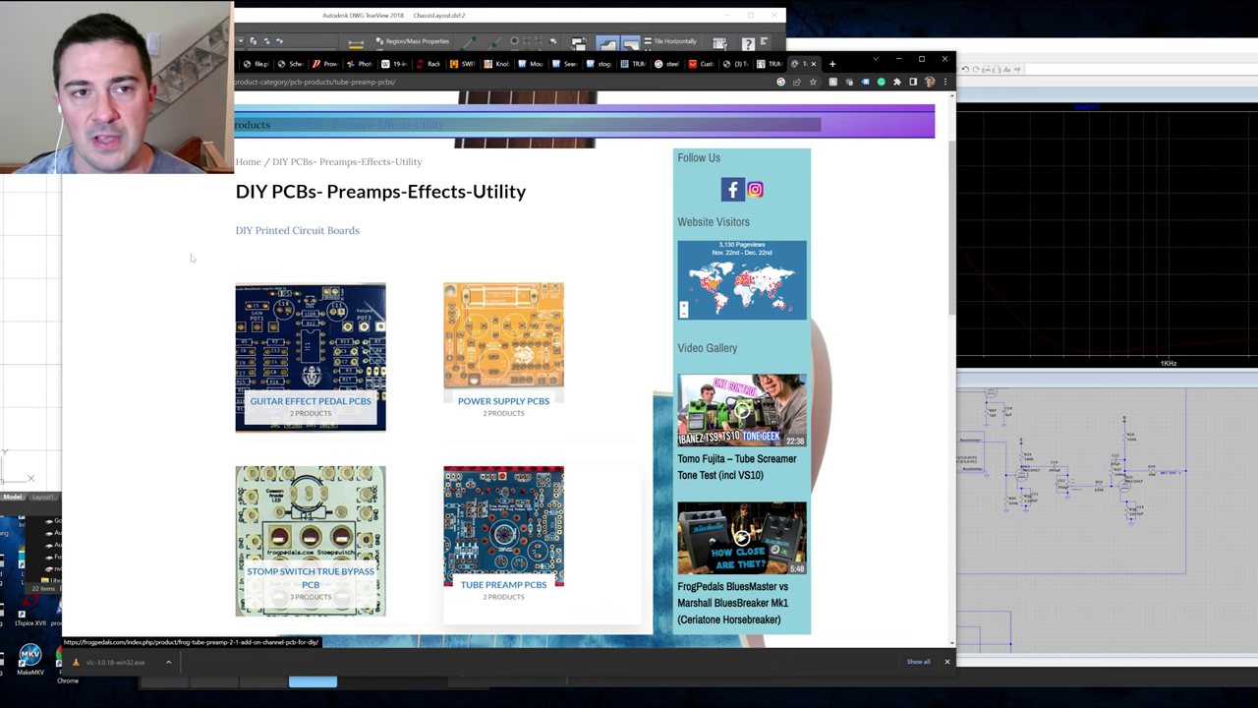
View the Tube Preamp PCBs category and go back to the DIY PCBs overview.
click(518, 545)
scroll(518, 545, down, 1)
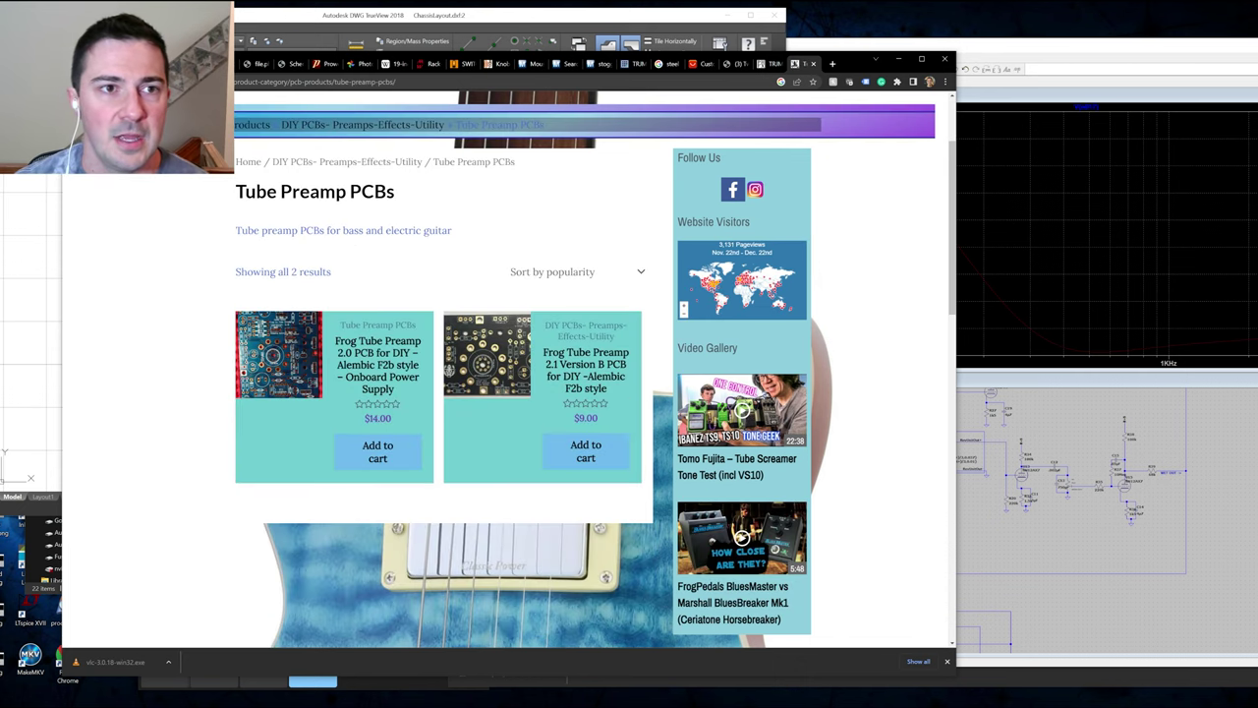
key(alt+Left)
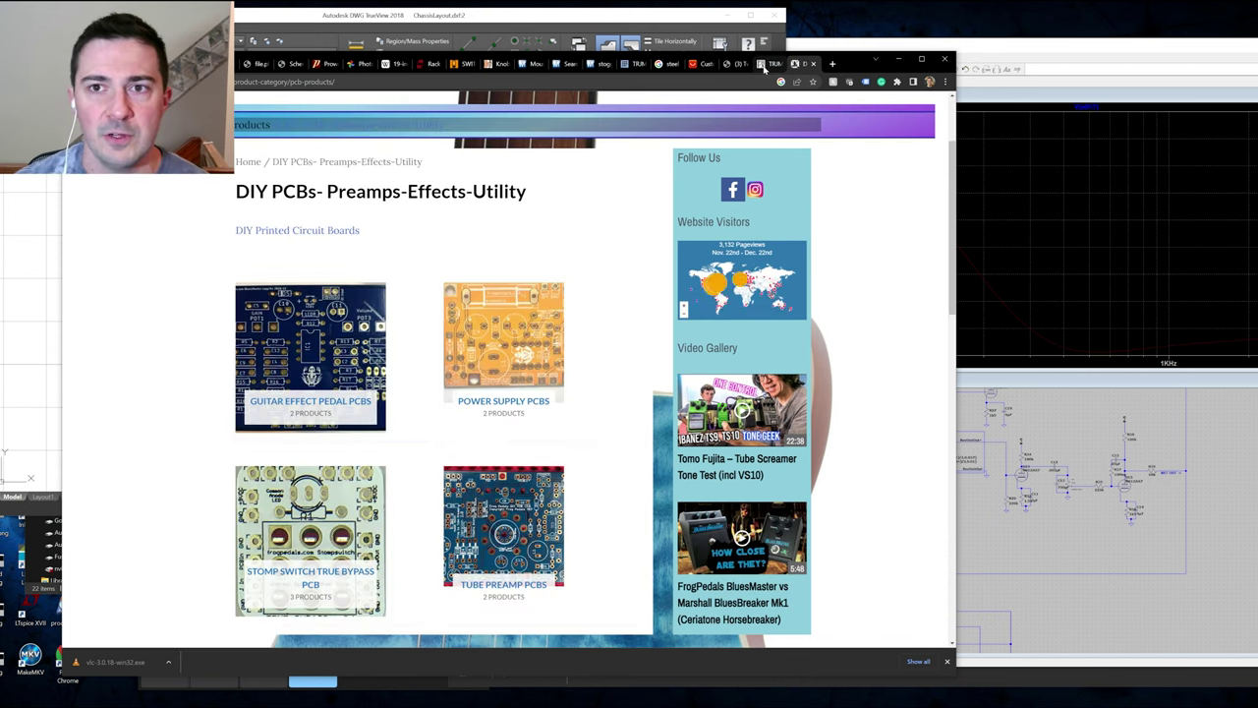
Return to the TRJM Tube Preamp page and examine the photos of the pedal's controls and internal wiring.
click(765, 63)
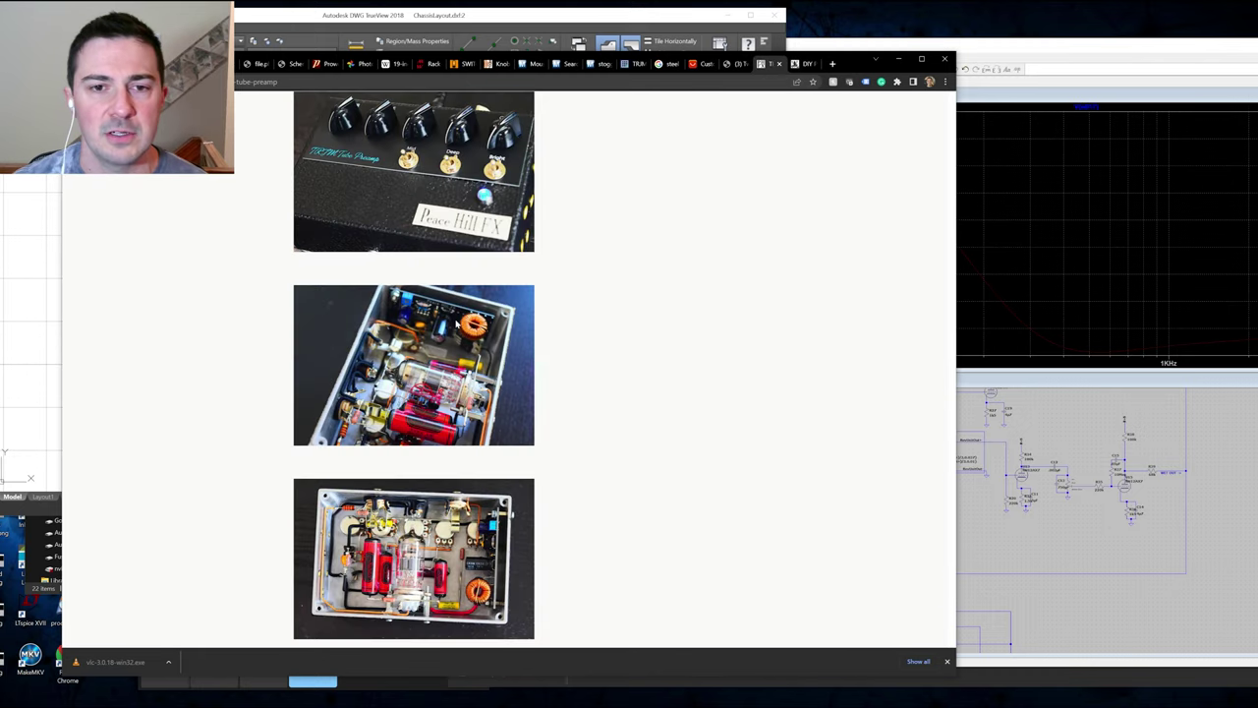
scroll(617, 433, up, 1)
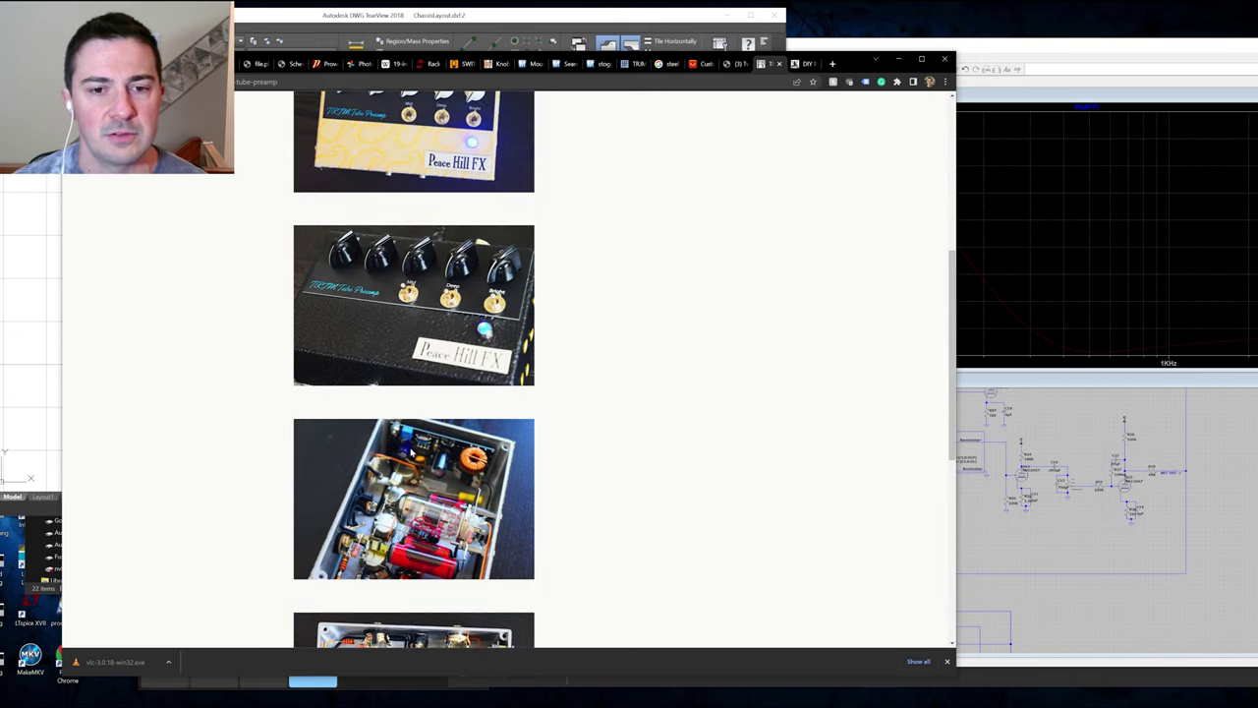
scroll(495, 466, down, 1)
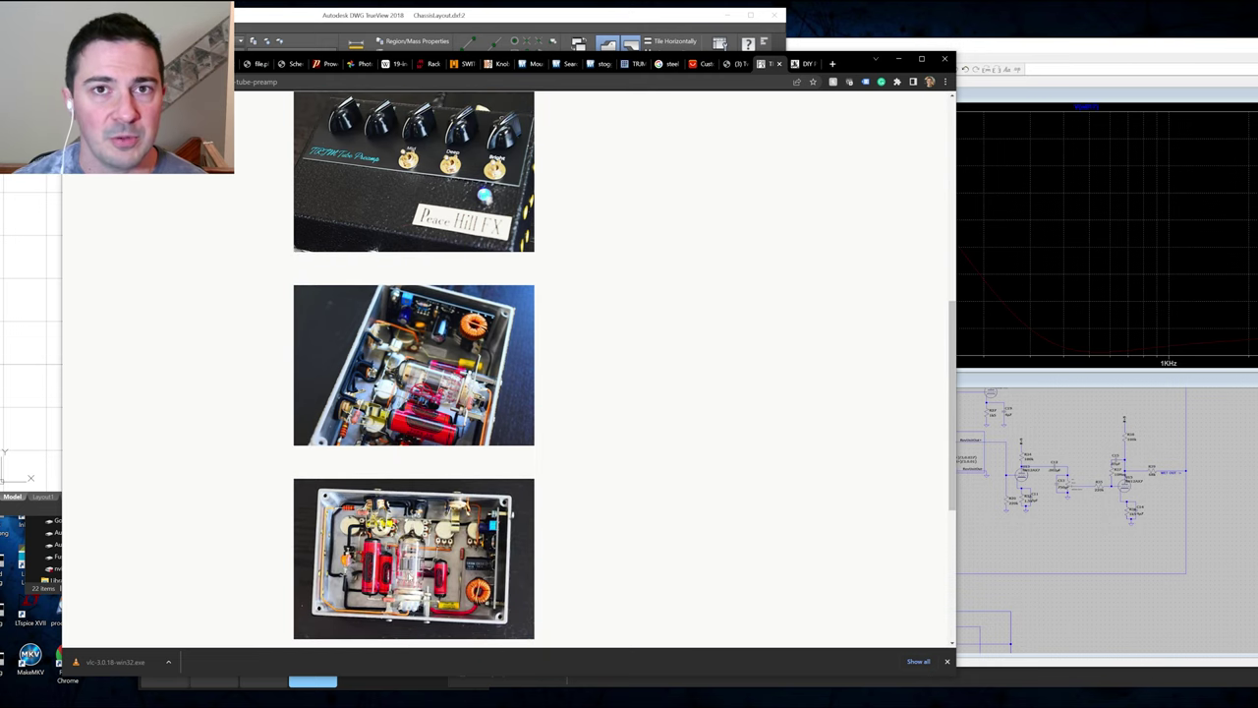
scroll(511, 542, up, 1)
scroll(391, 383, up, 1)
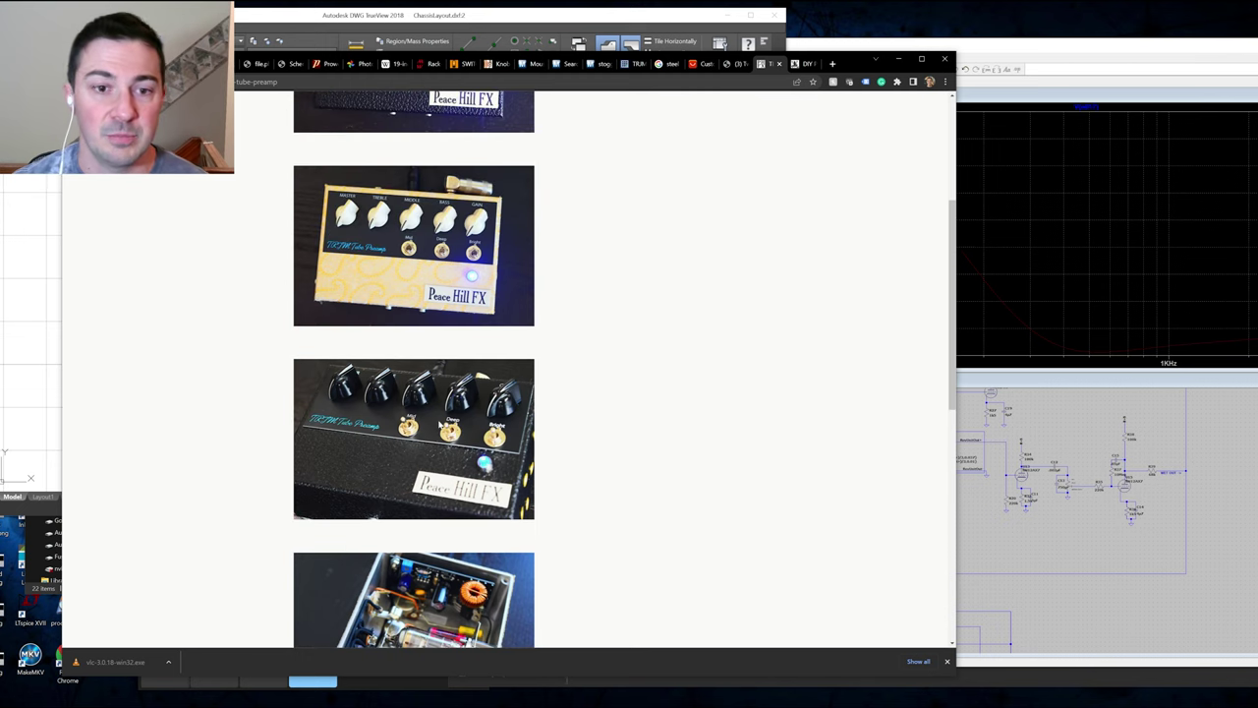
scroll(442, 426, down, 2)
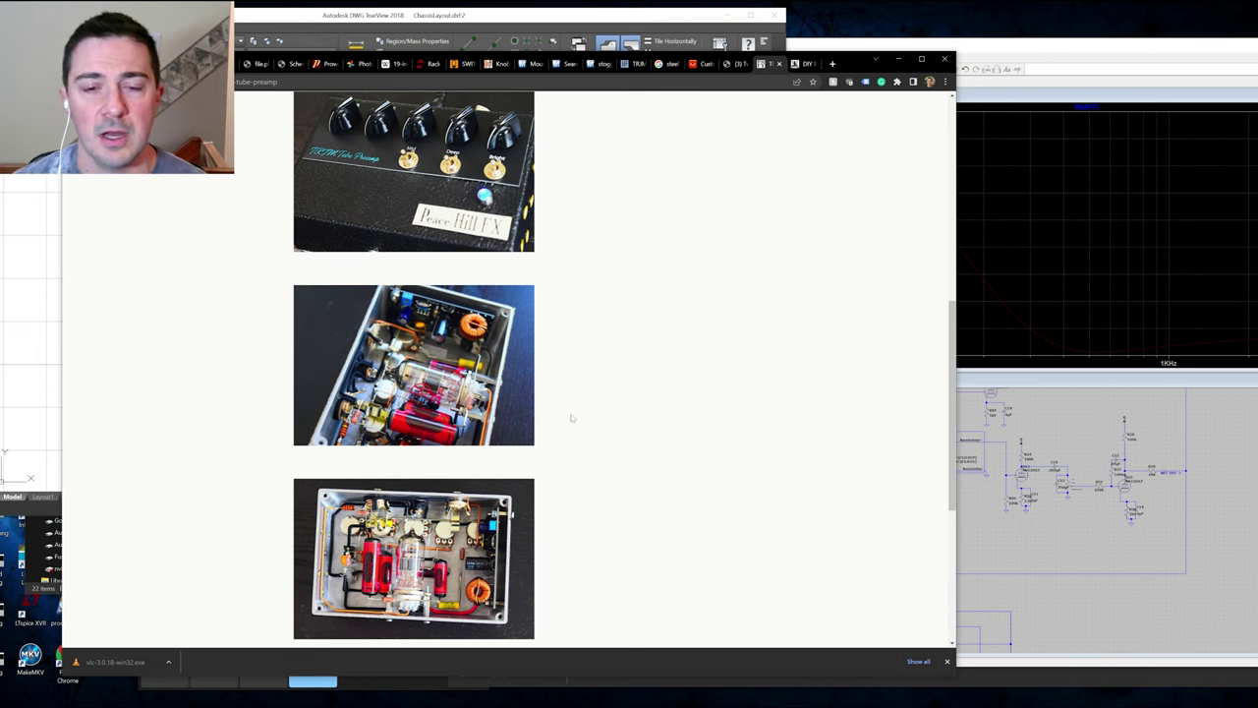
scroll(570, 428, up, 1)
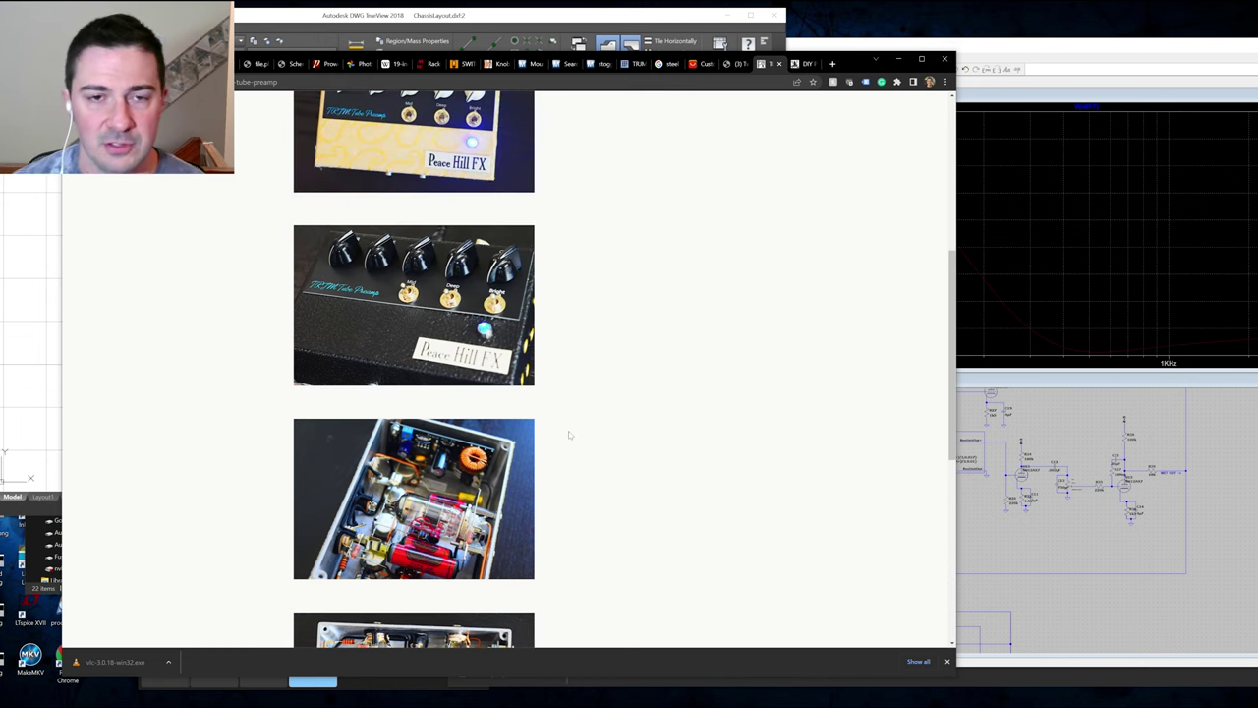
scroll(568, 433, up, 2)
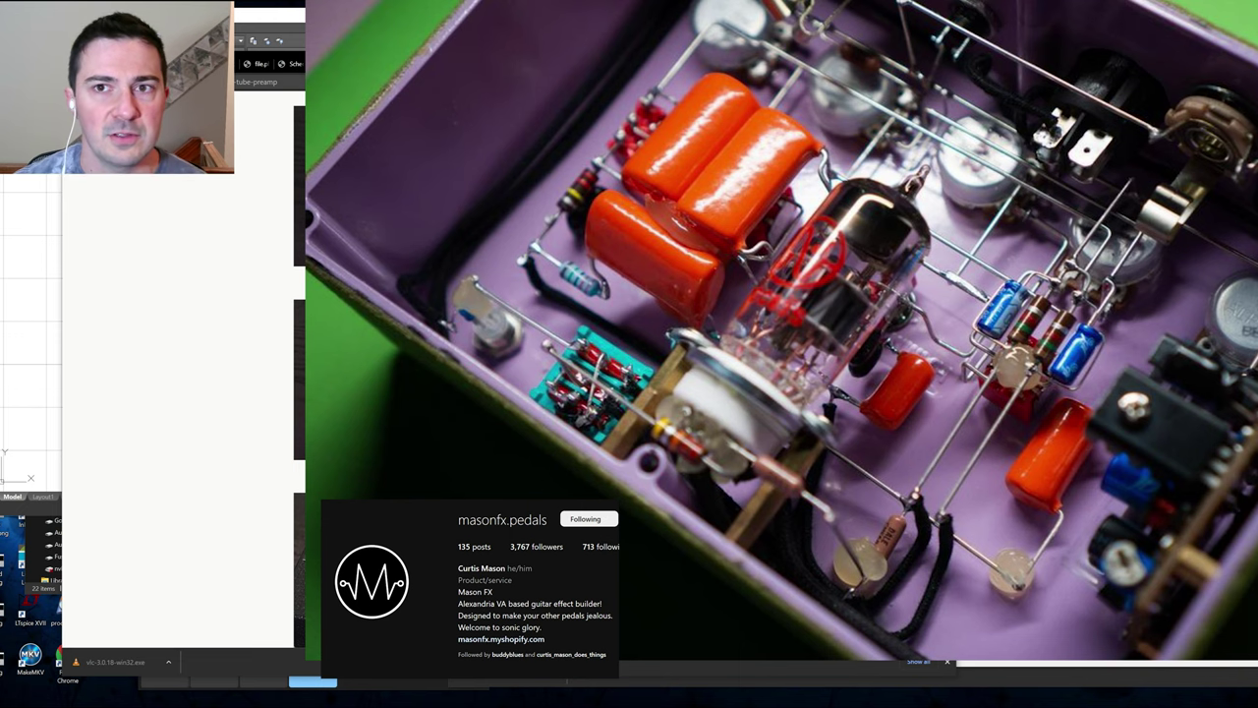
Read the Two Rock JM Preamp forum thread, including the build photos and gain stage replies, and return to the TRJM Tube Preamp page.
scroll(542, 350, up, 5)
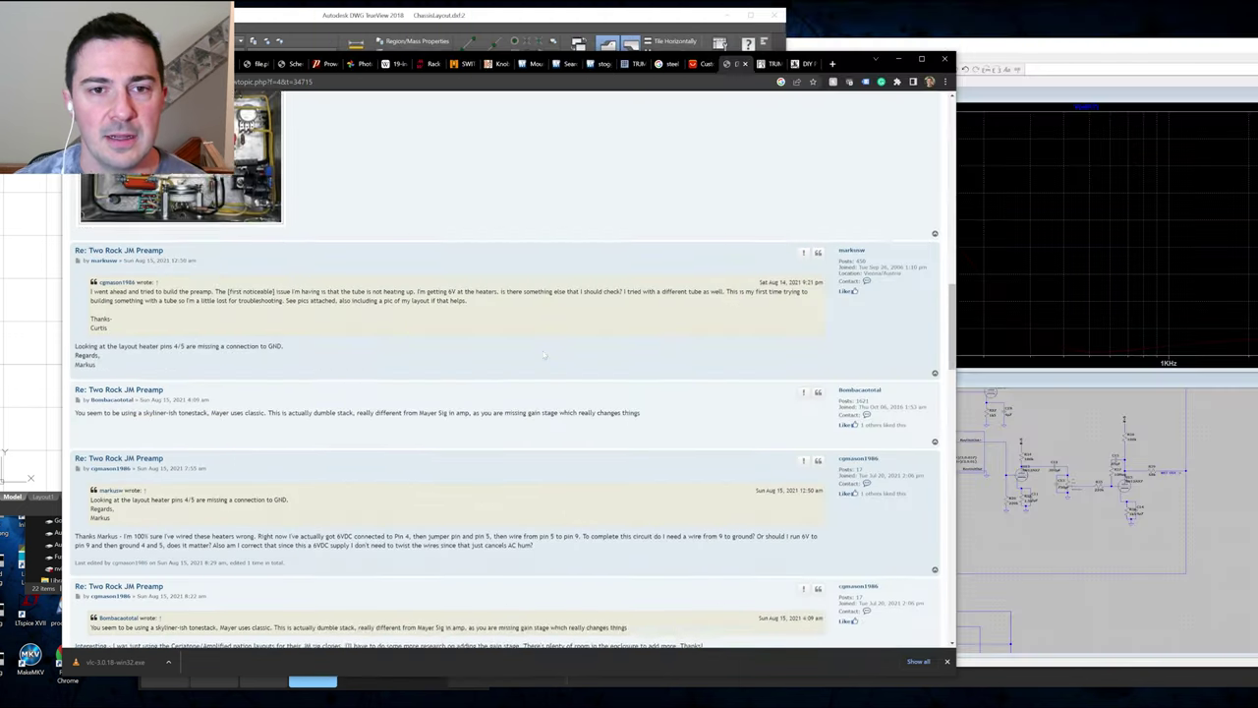
scroll(542, 351, up, 2)
scroll(531, 362, down, 2)
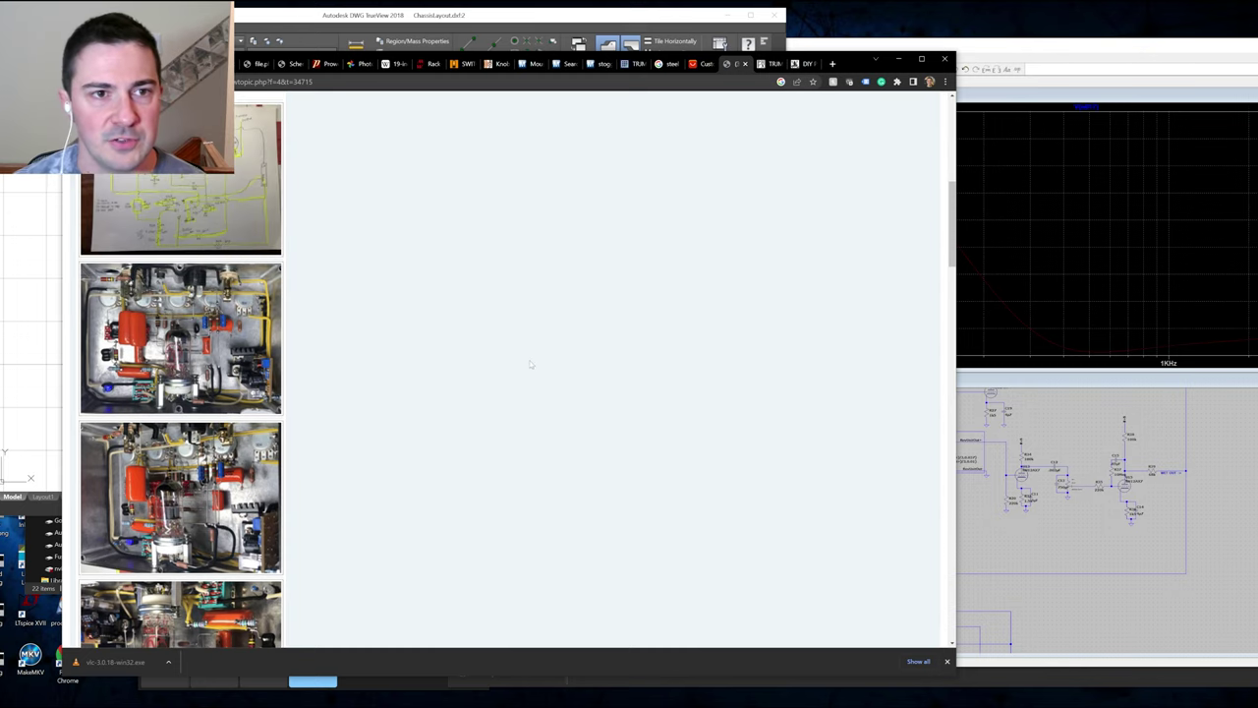
scroll(144, 356, down, 4)
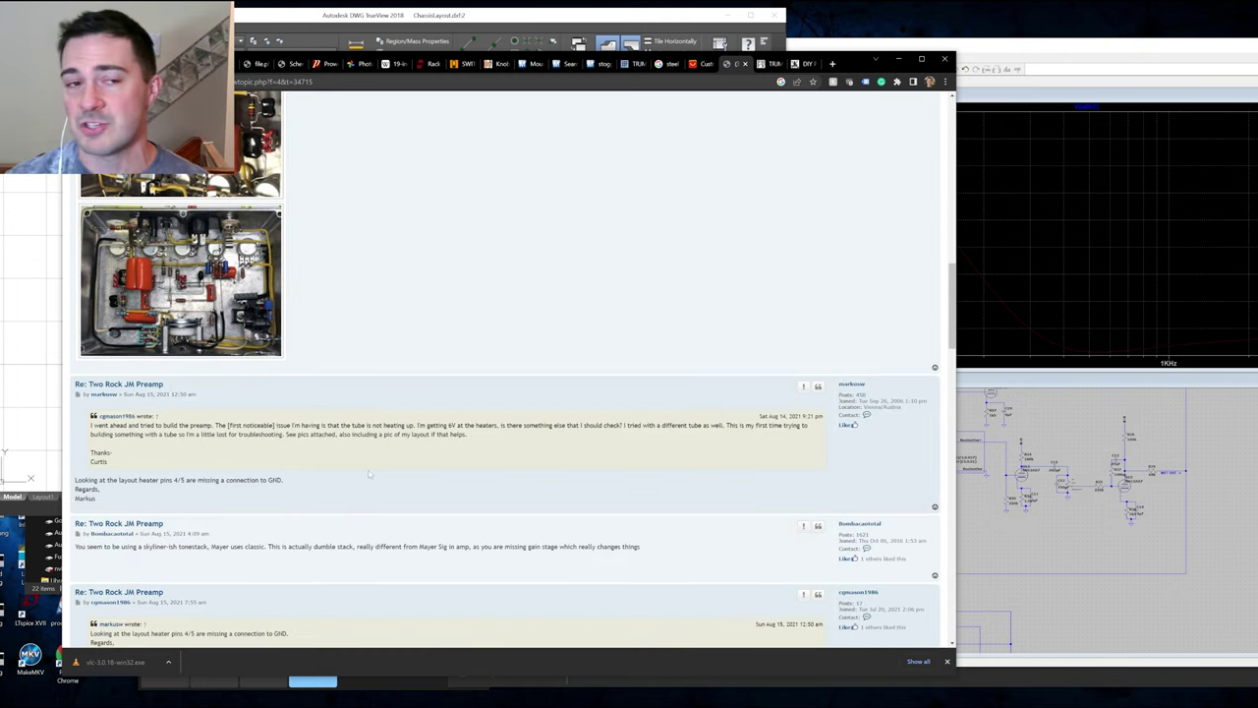
scroll(370, 474, down, 3)
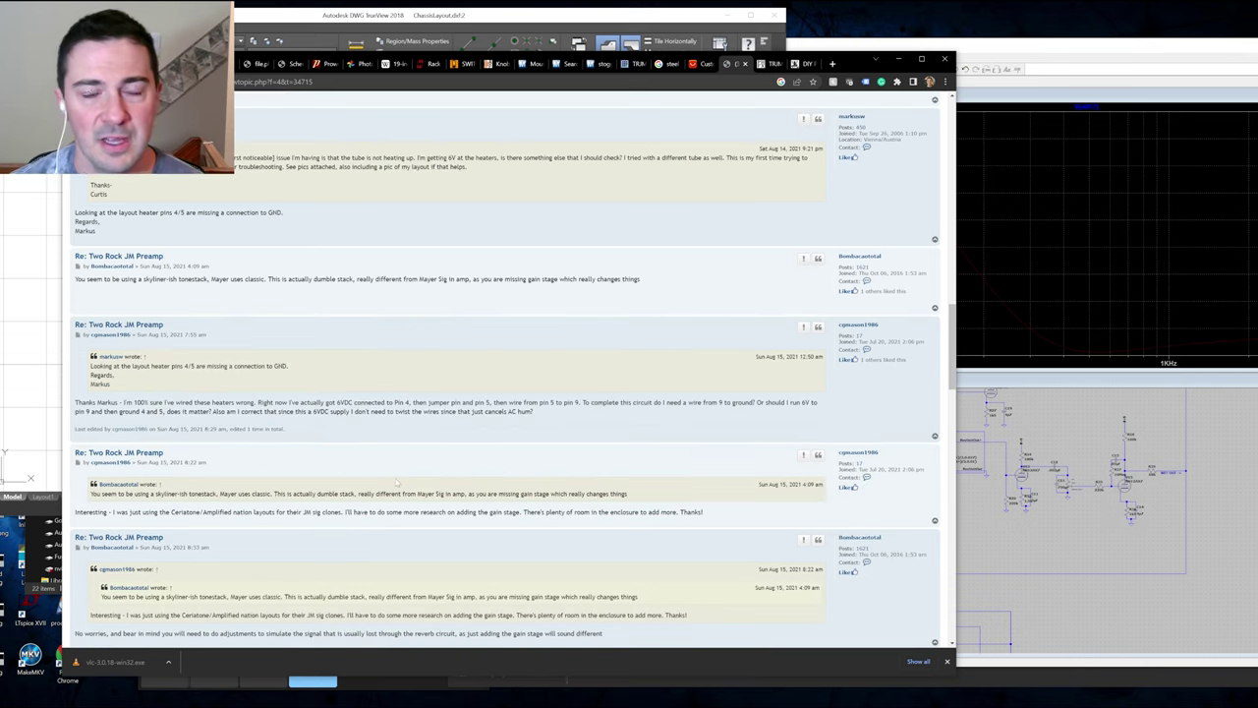
scroll(396, 482, down, 5)
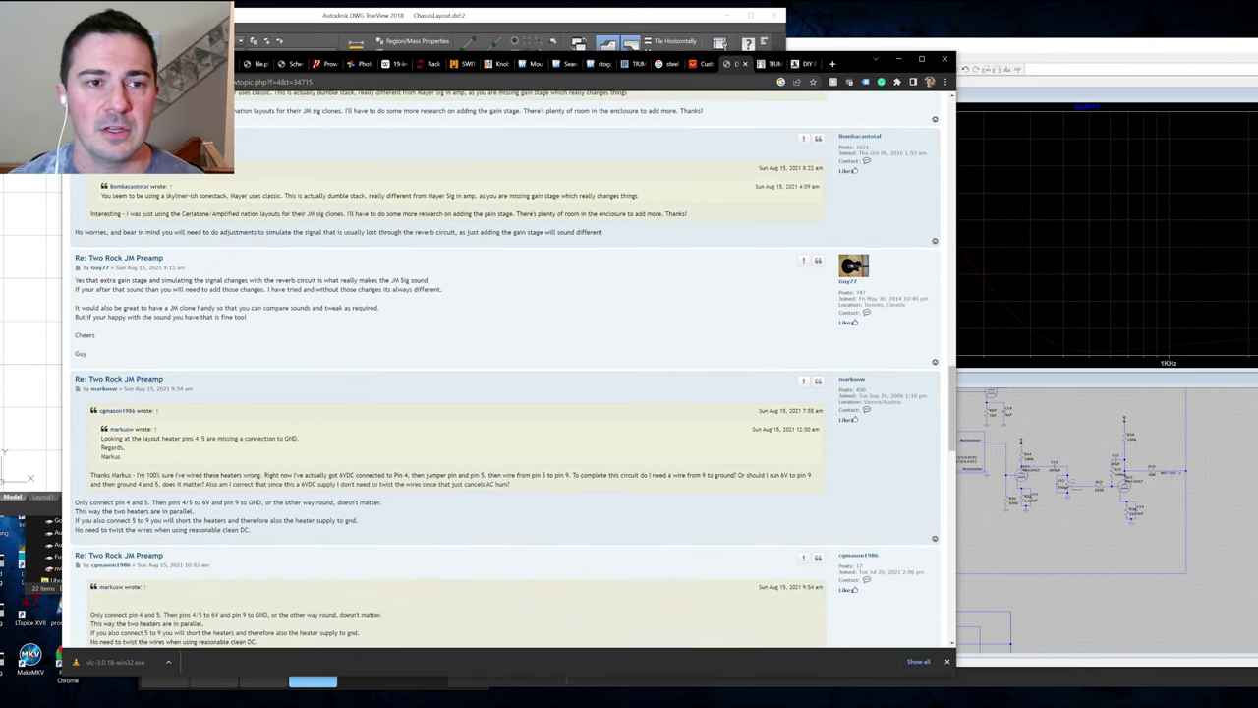
scroll(462, 491, up, 2)
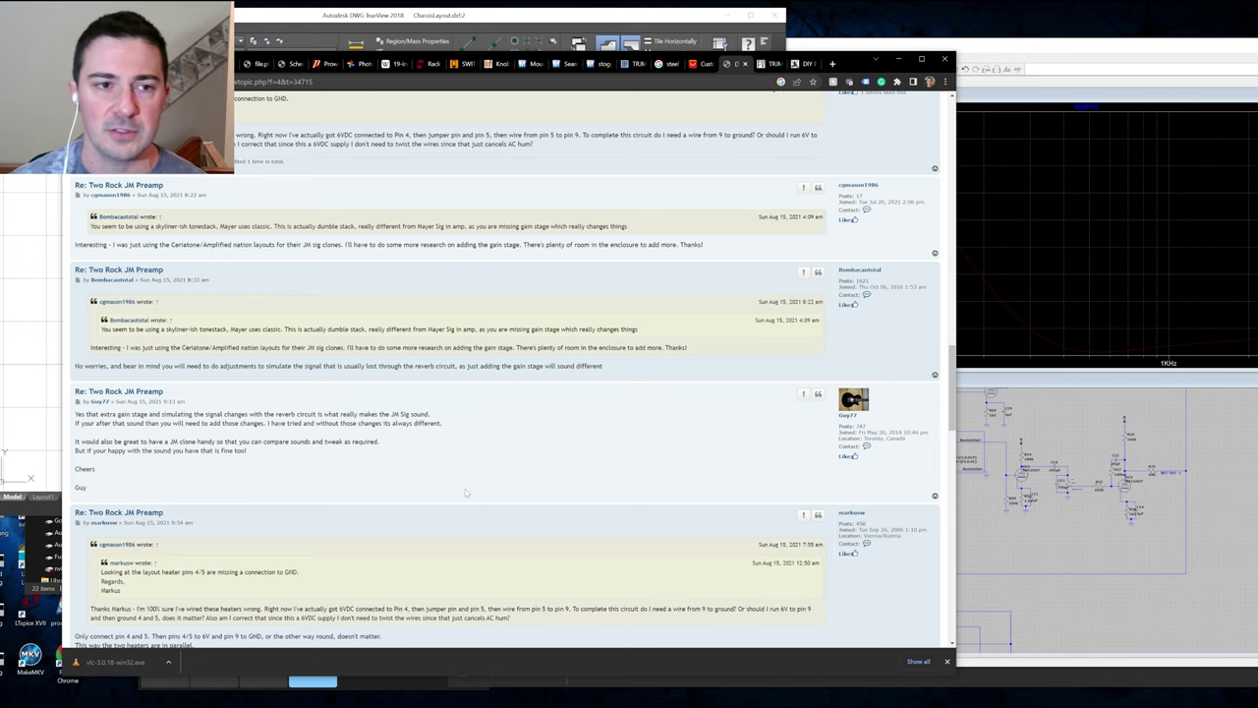
scroll(426, 524, down, 5)
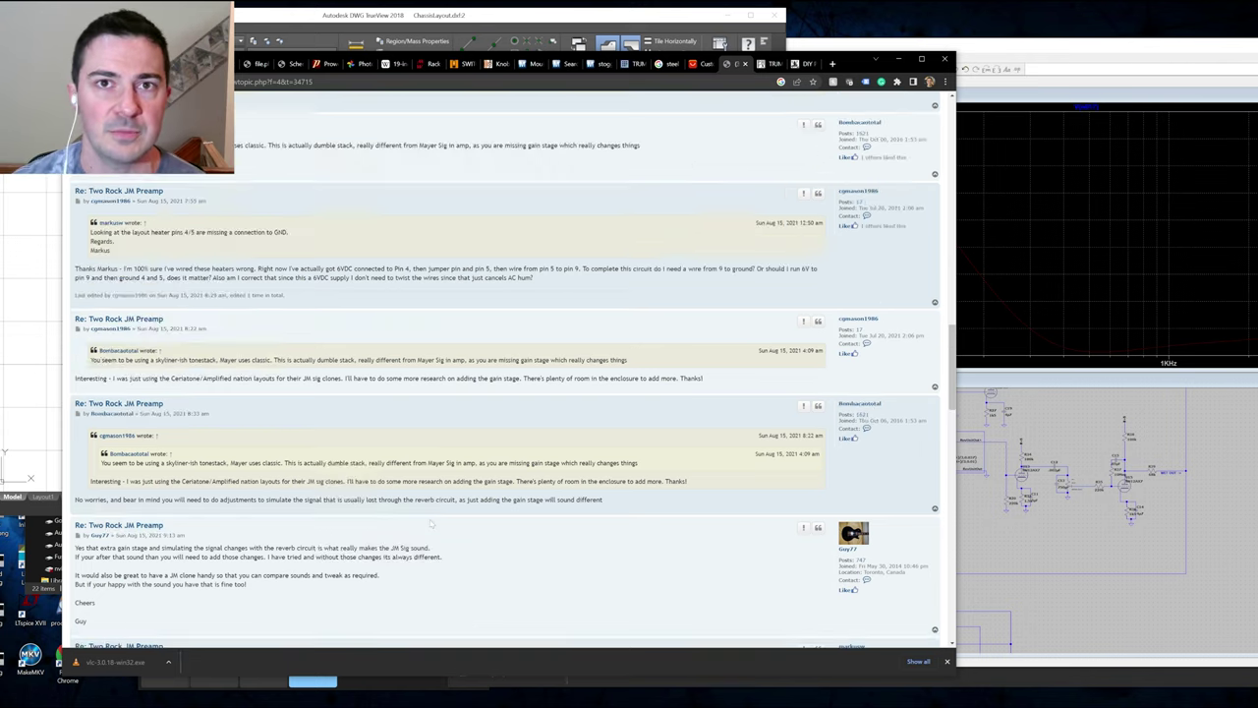
scroll(418, 467, up, 5)
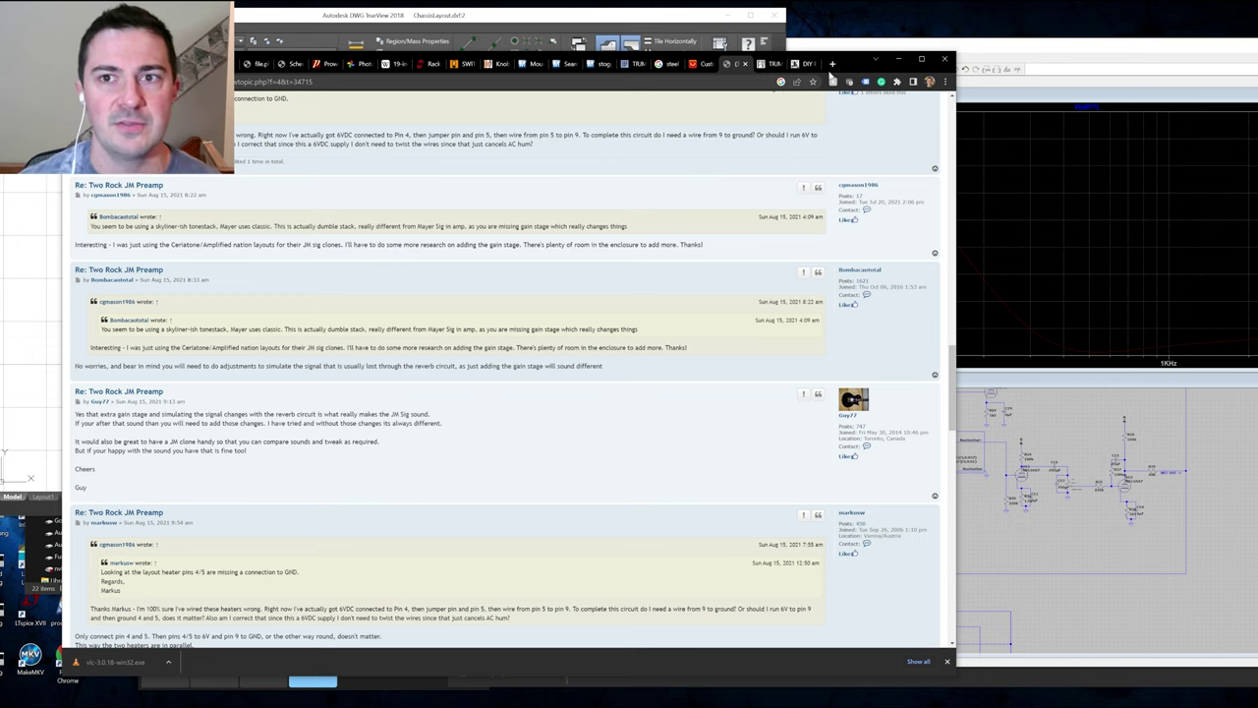
click(767, 63)
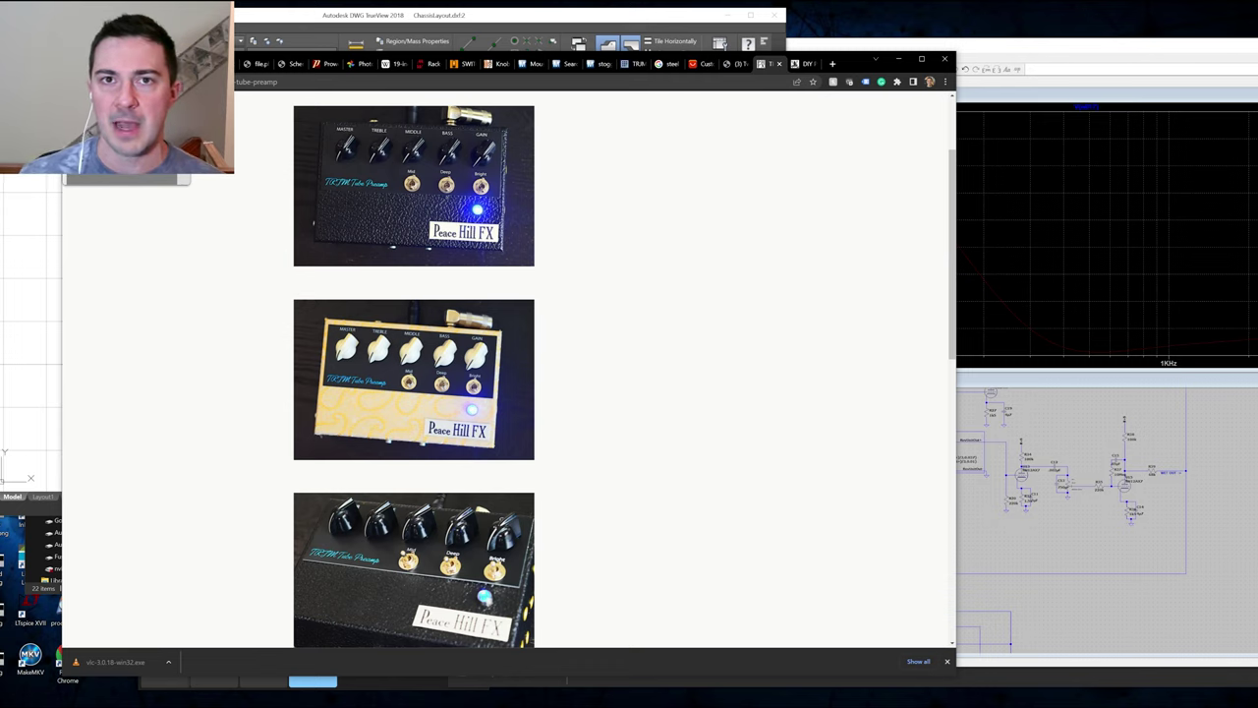
Go back to the EasyEDA 3D view and inspect the front panel, control board and tube board from slightly different angles.
key(ctrl+shift+Tab)
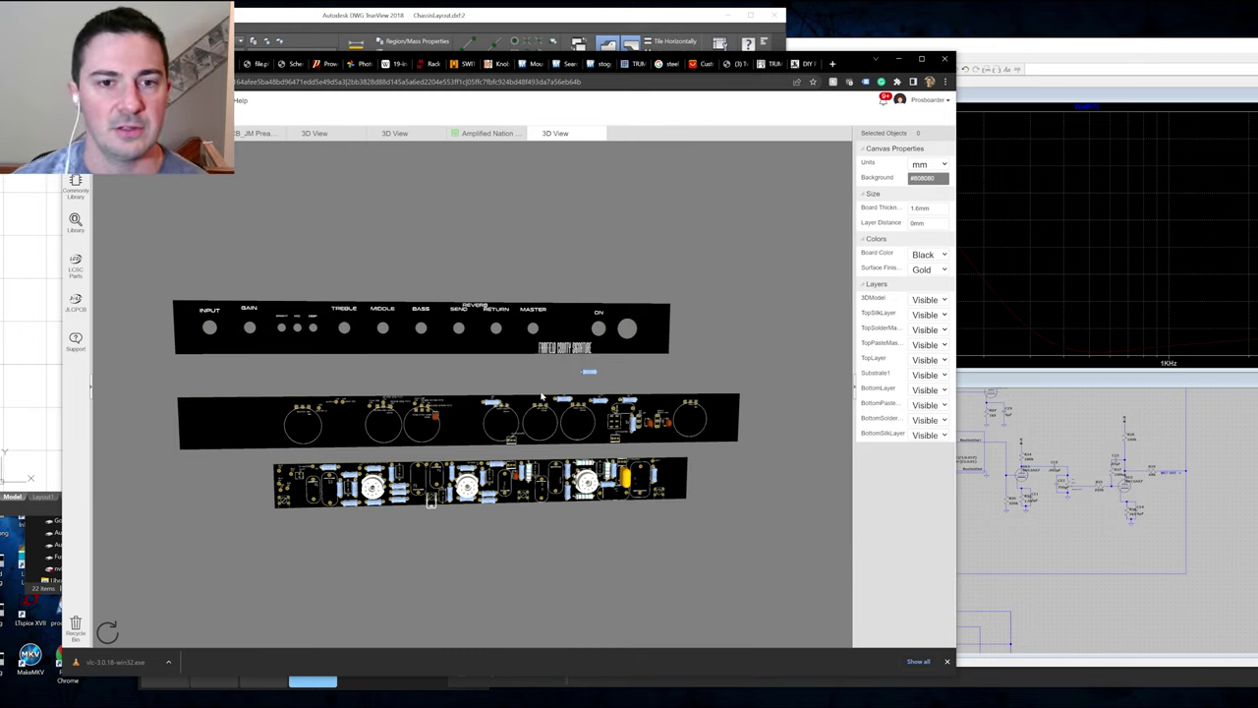
drag(548, 398, 532, 436)
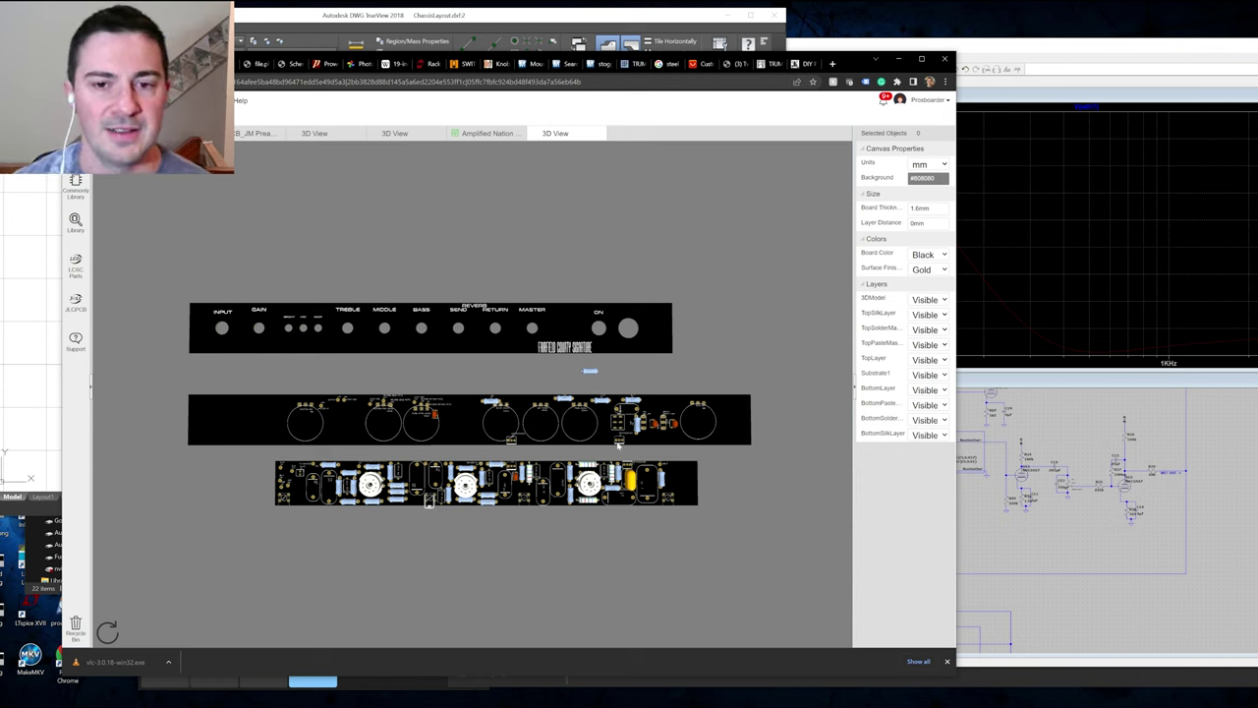
drag(629, 449, 637, 503)
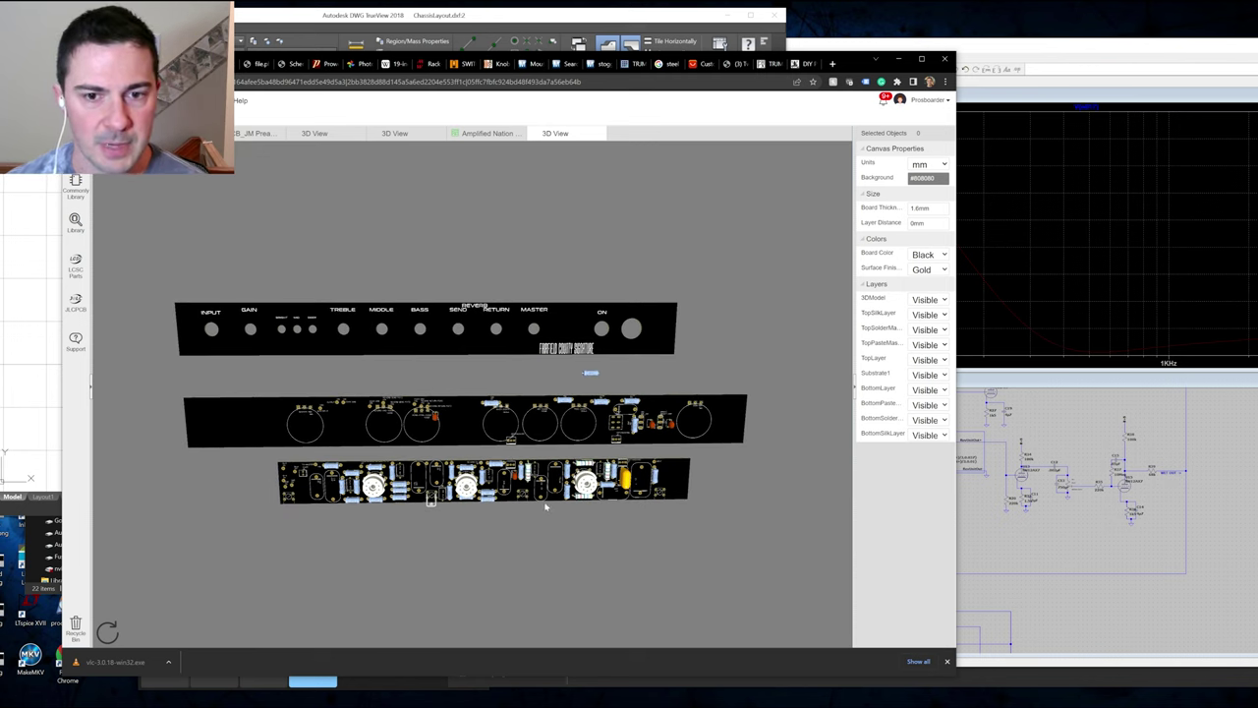
scroll(545, 506, up, 4)
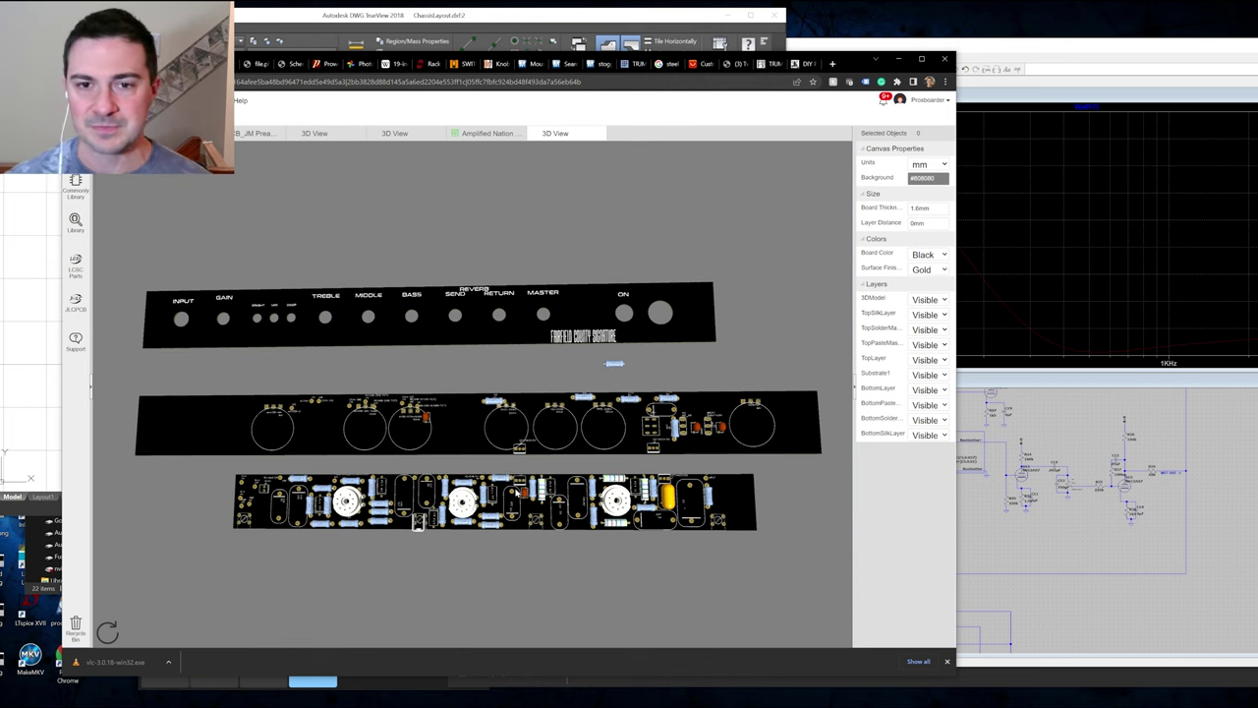
drag(413, 368, 257, 345)
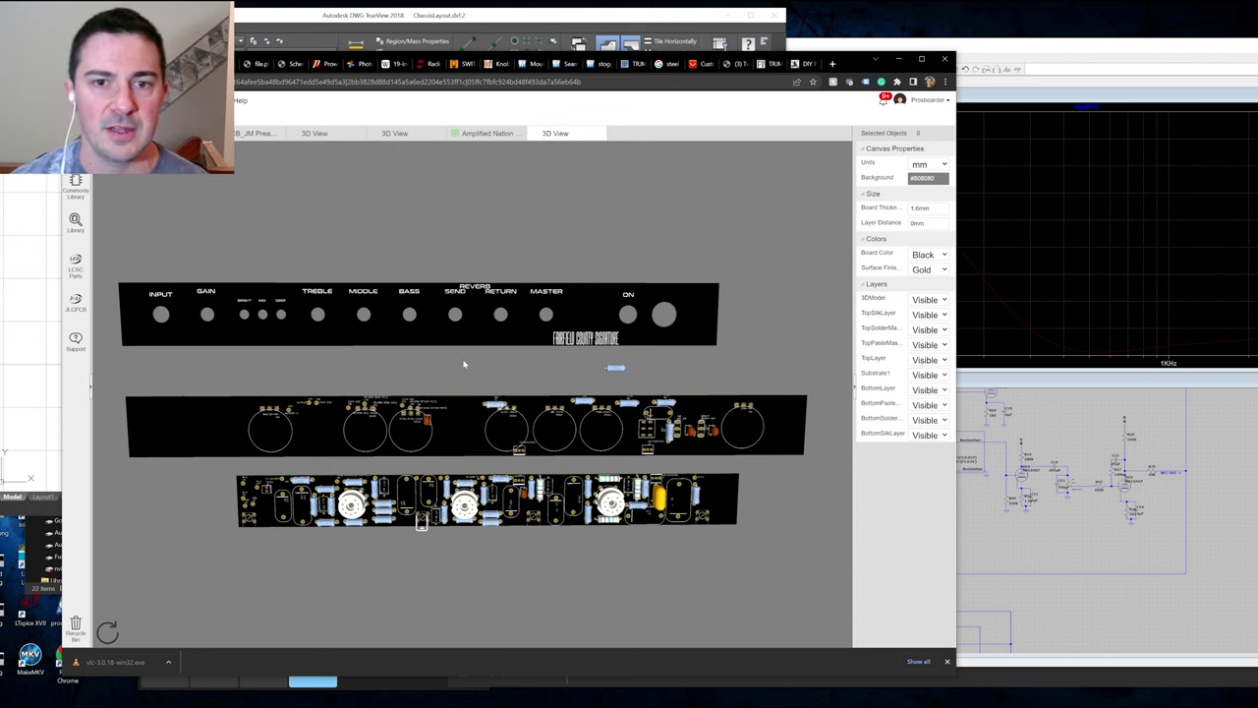
mouse_move(463, 363)
mouse_down()
mouse_move(416, 365)
mouse_move(478, 365)
mouse_move(466, 363)
mouse_move(464, 384)
mouse_up()
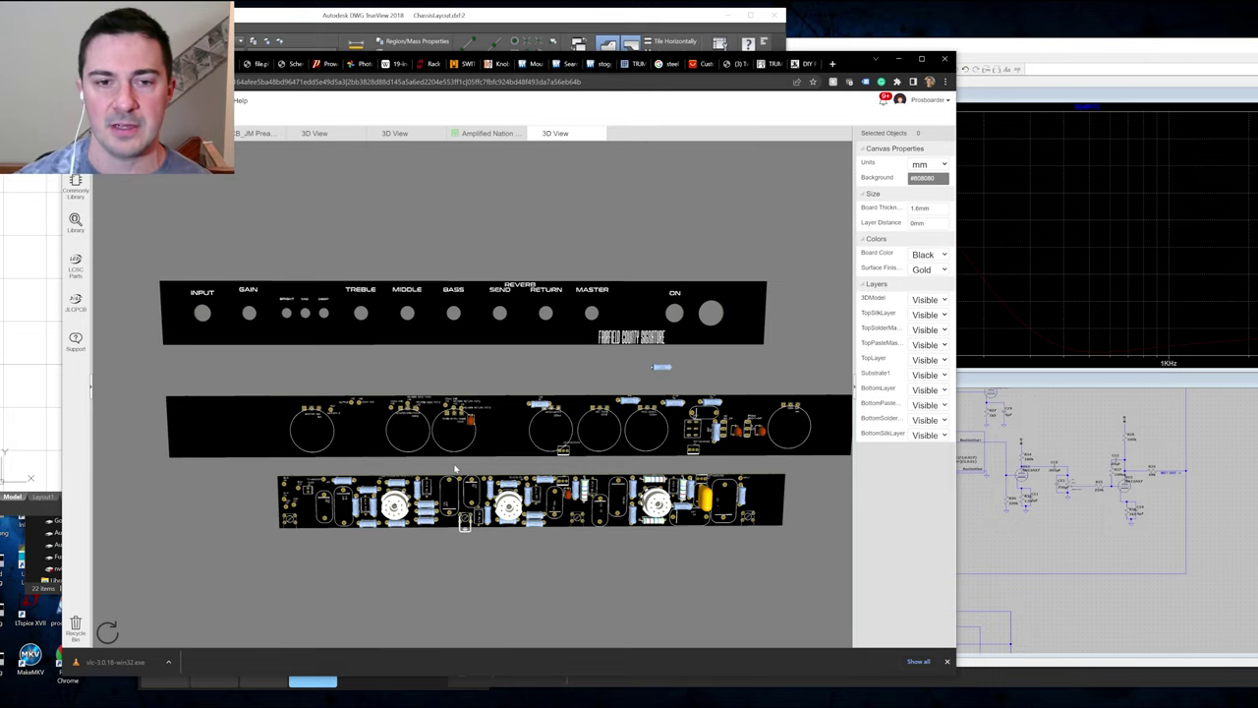
Review the full JM Preamp schematic sheet and open the matching PCB layout.
click(254, 133)
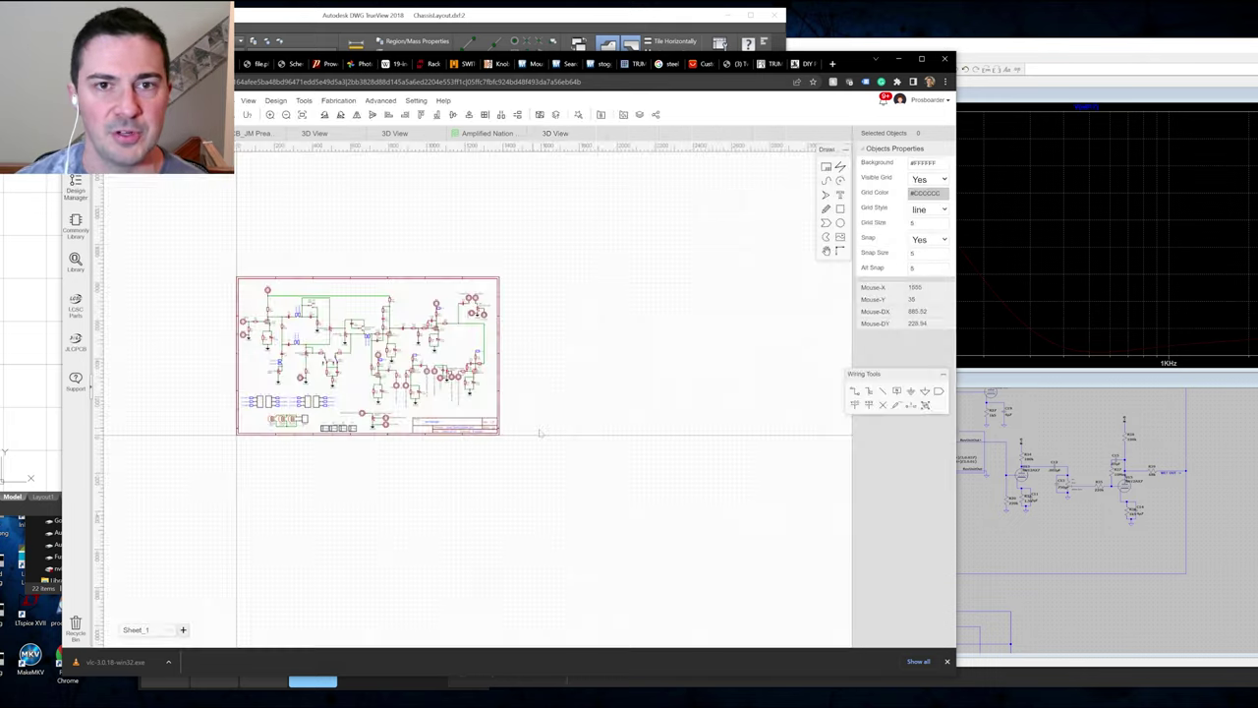
scroll(297, 372, up, 3)
scroll(297, 371, up, 2)
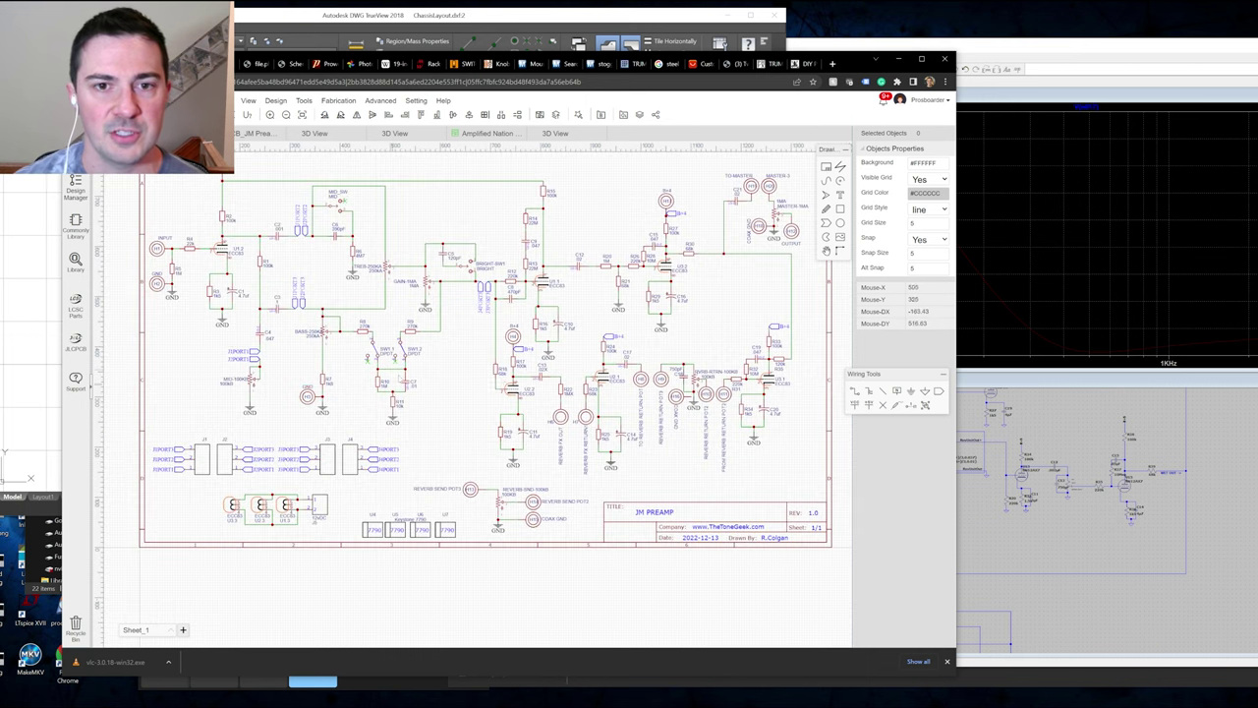
scroll(724, 452, down, 2)
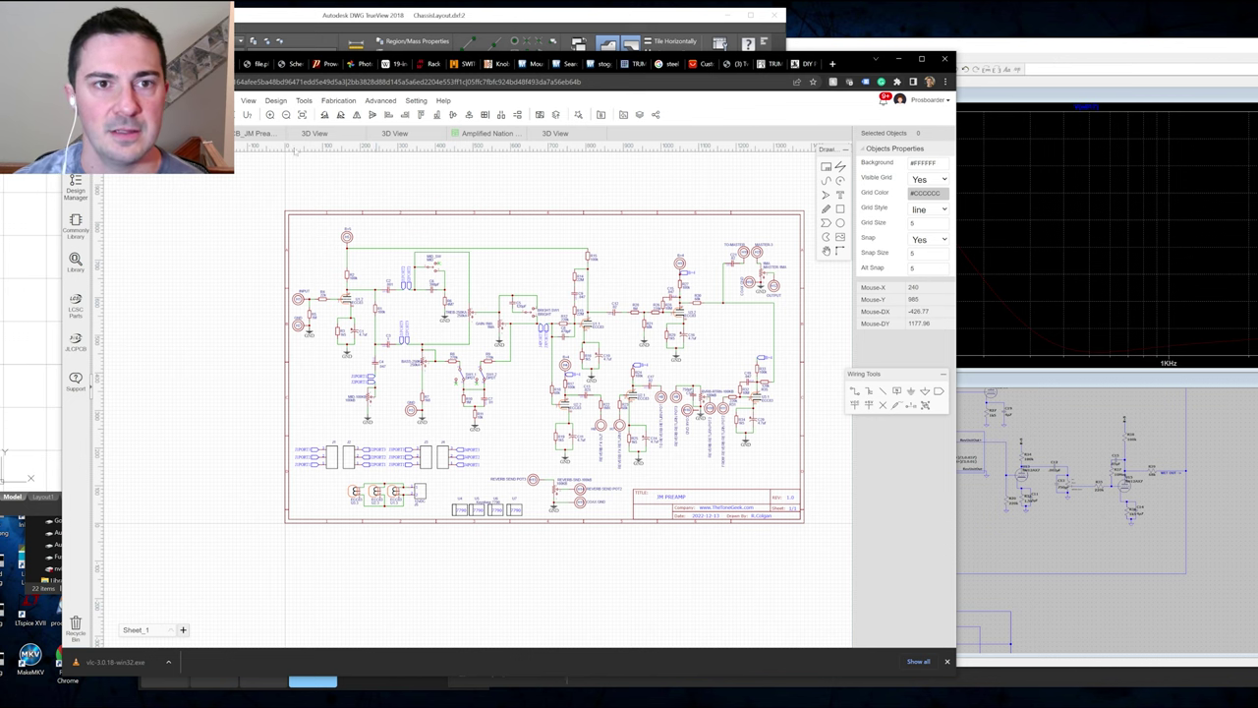
click(261, 135)
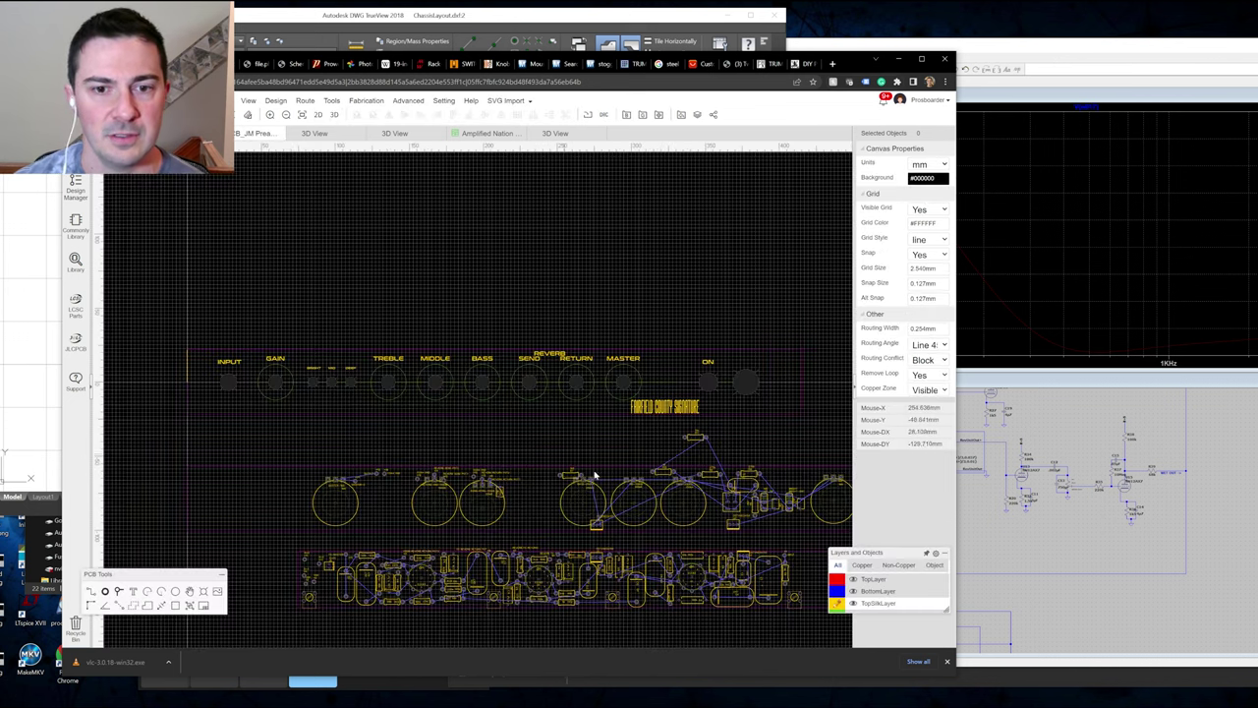
Examine the front panel, control board and tube board outlines together in the PCB layout.
scroll(632, 610, down, 1)
scroll(702, 609, up, 2)
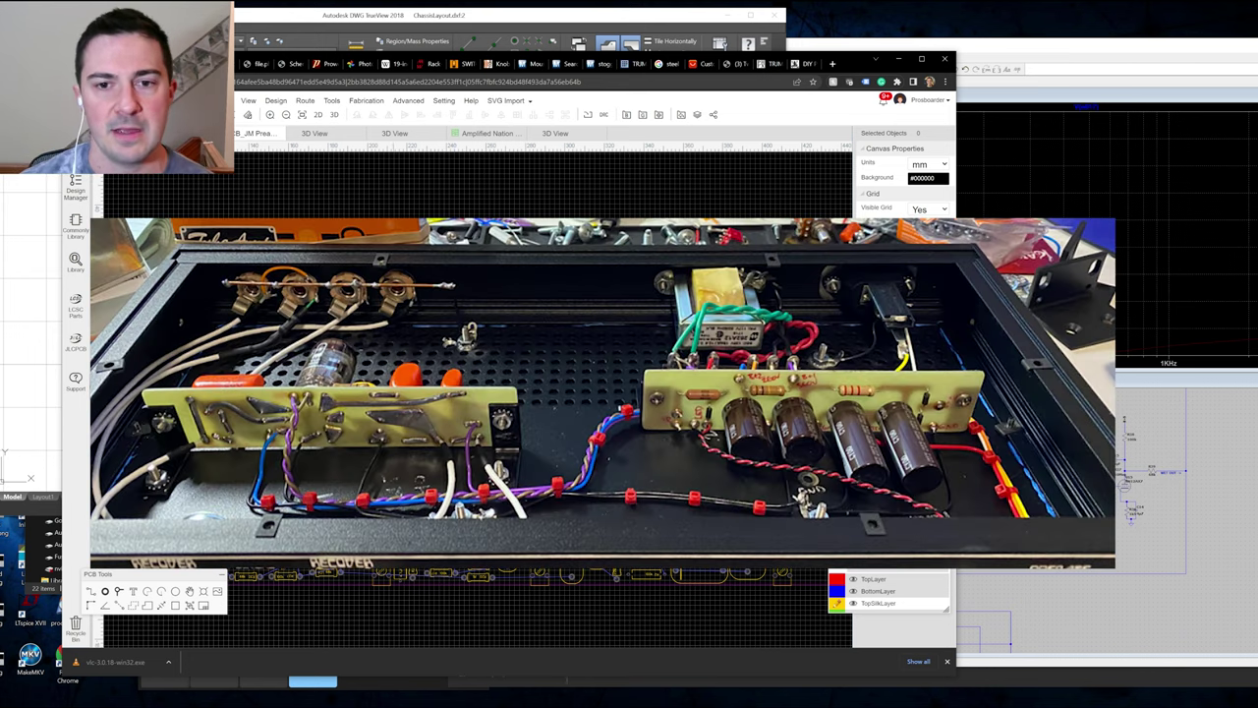
scroll(472, 394, down, 2)
scroll(534, 529, up, 2)
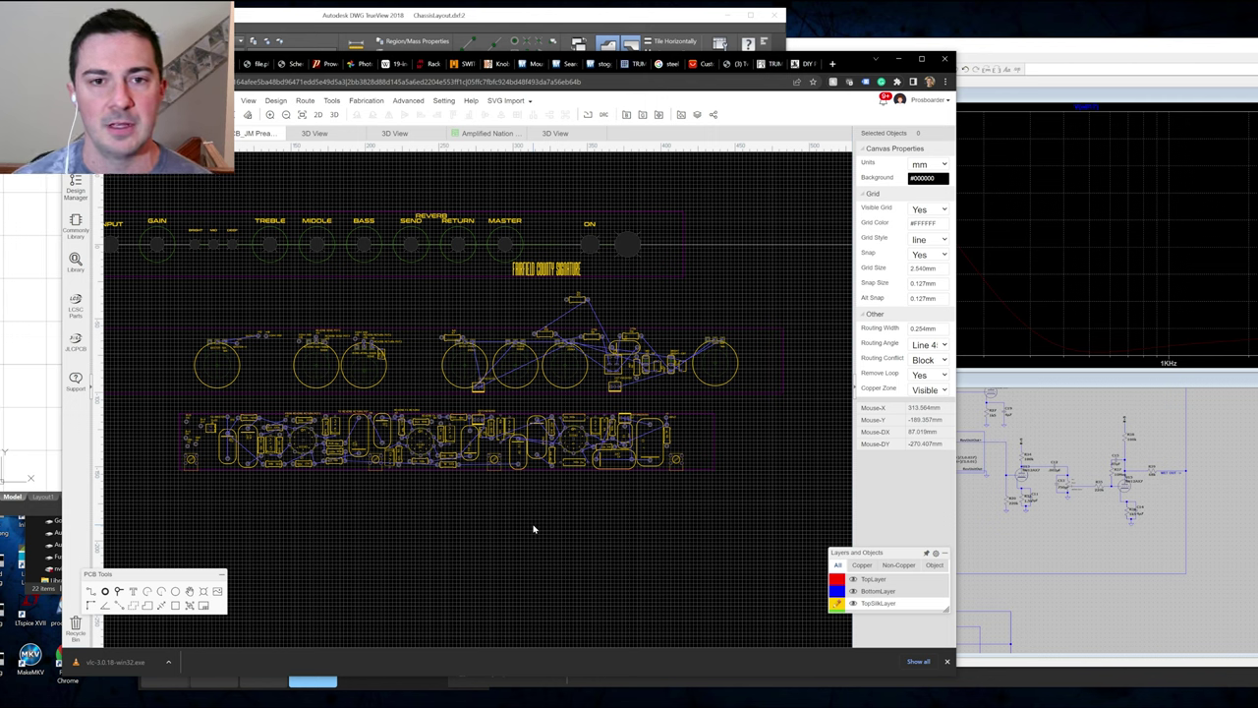
drag(494, 488, 599, 509)
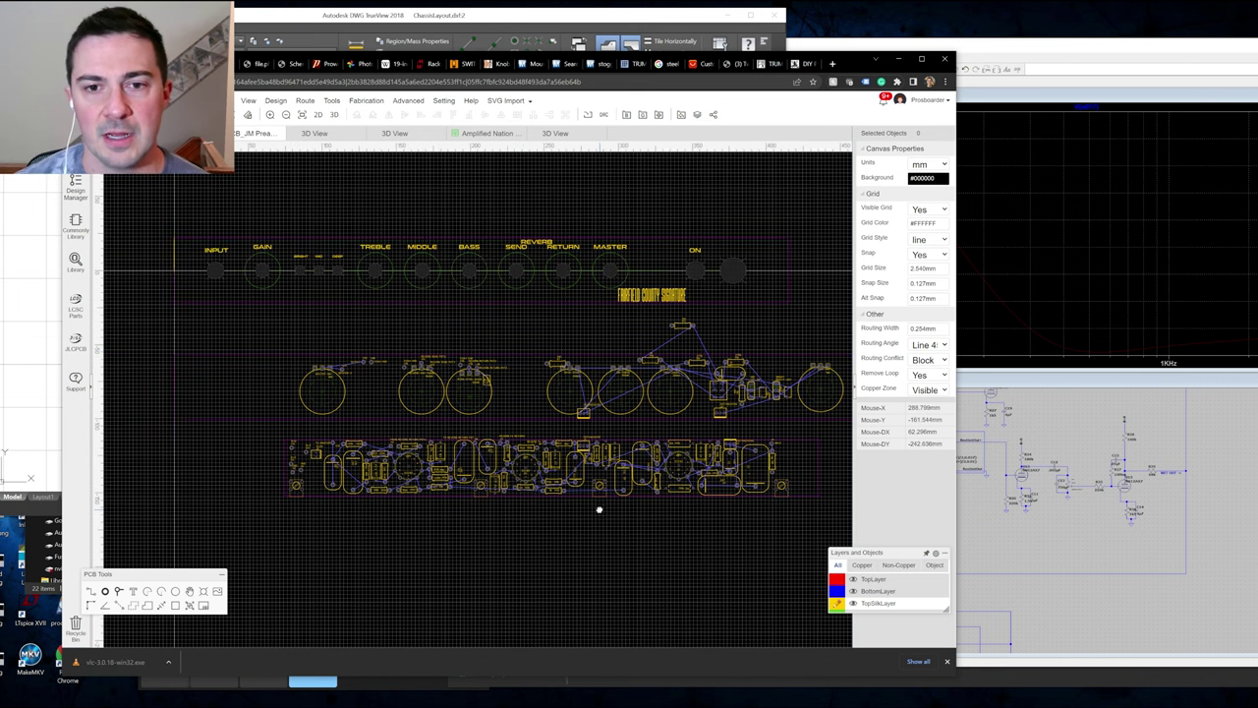
scroll(601, 505, up, 1)
scroll(716, 423, down, 2)
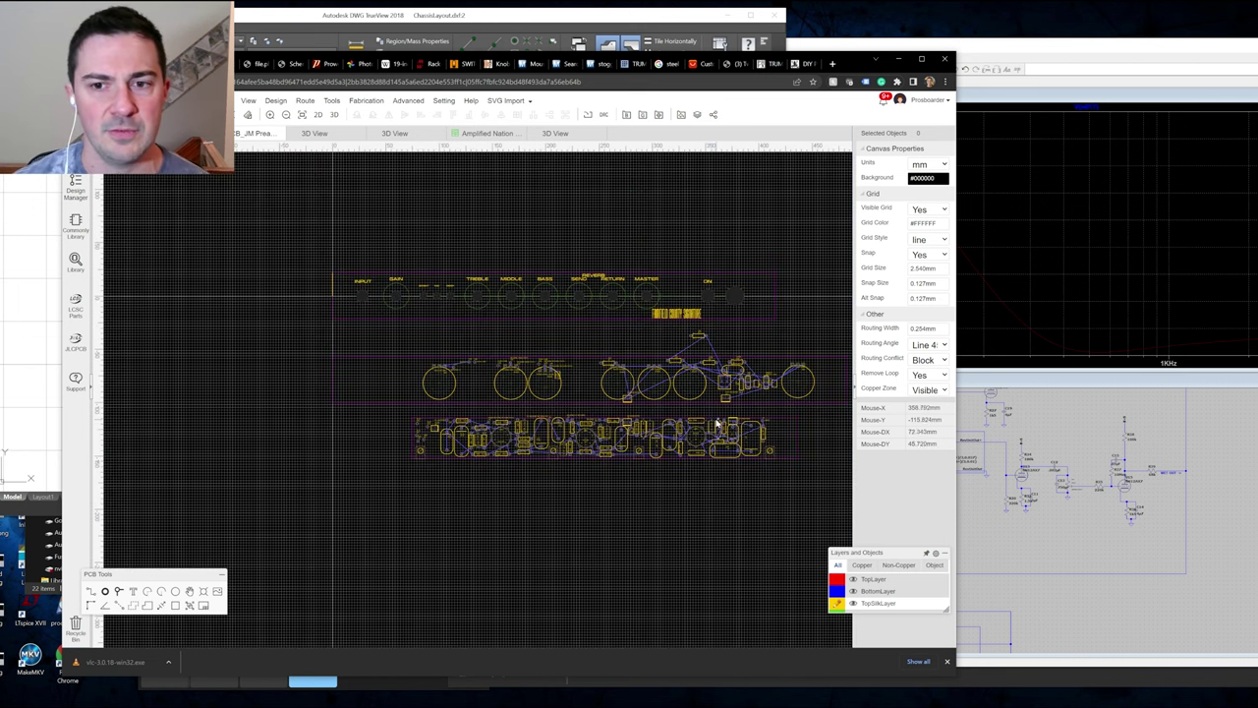
drag(717, 418, 580, 411)
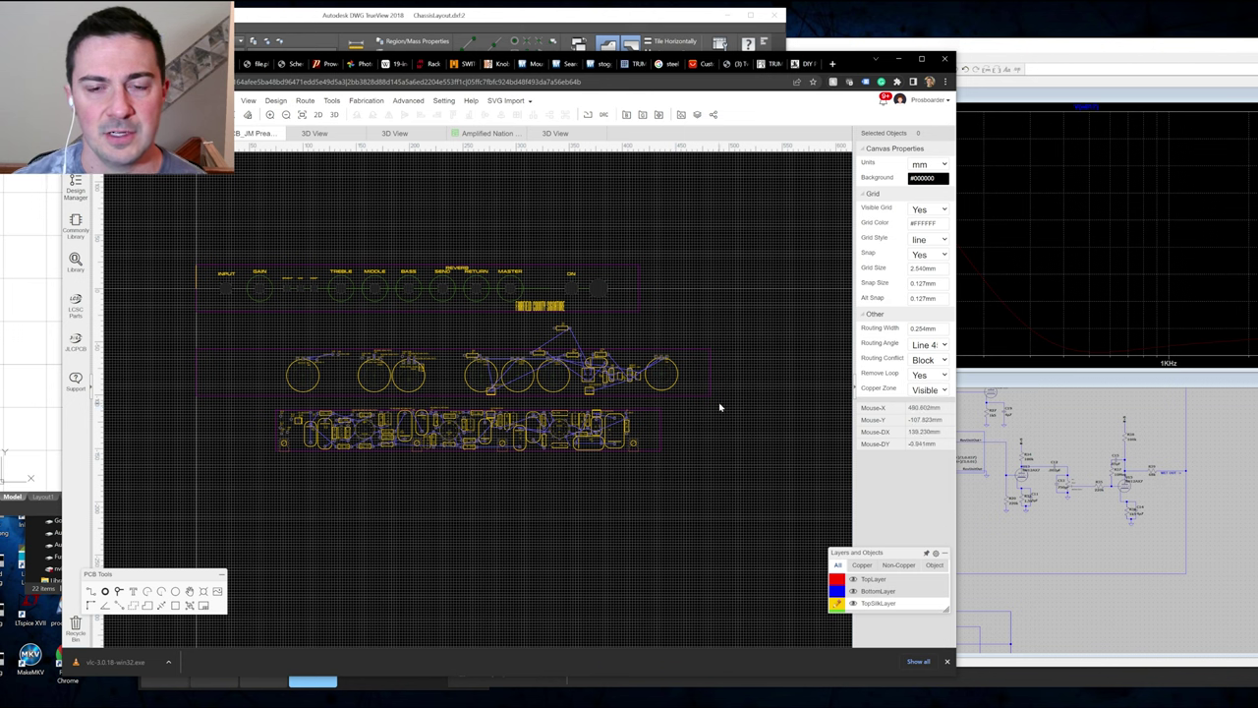
Box-select the control board's contents, clear the selection, and inspect the front panel outline and its control labels.
drag(718, 404, 241, 333)
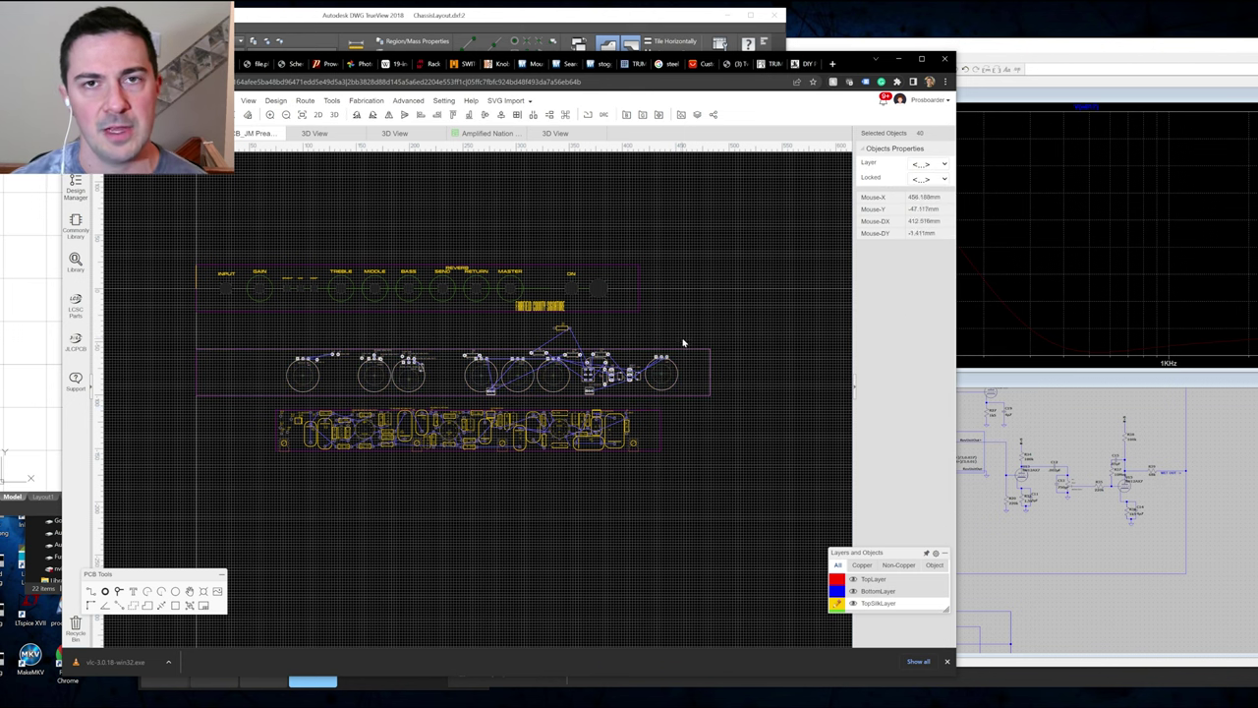
click(718, 433)
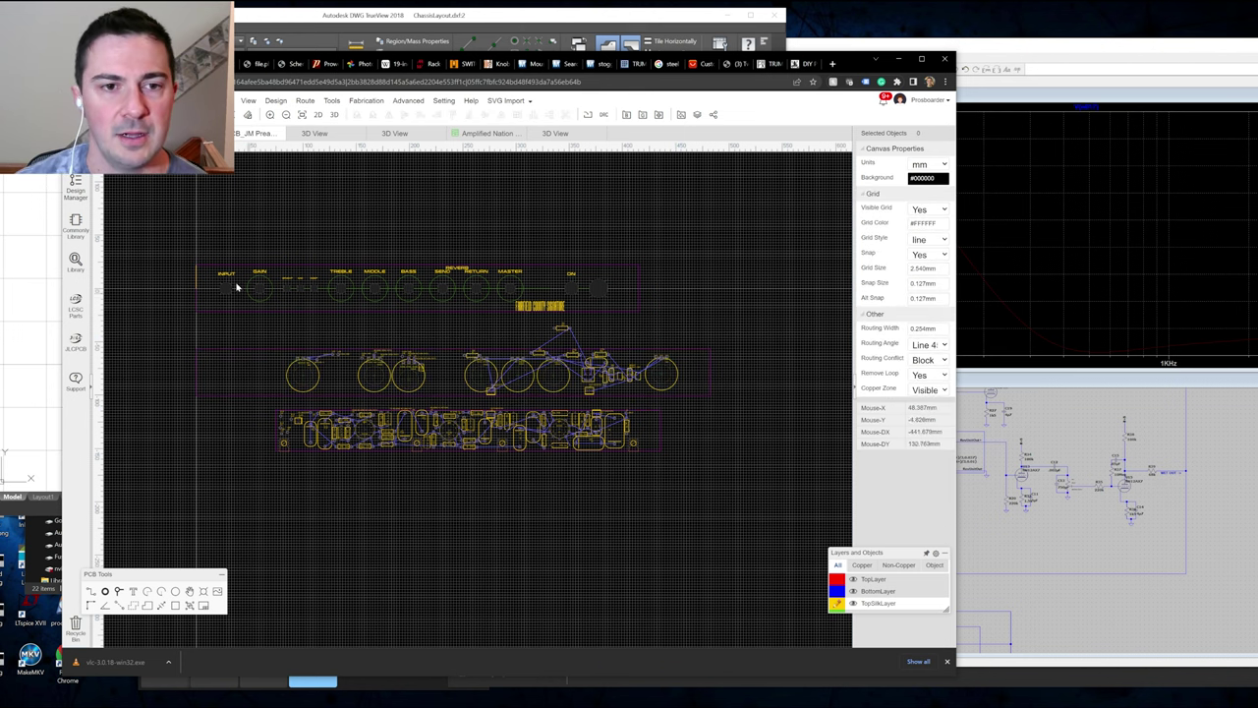
scroll(233, 285, up, 3)
scroll(623, 360, down, 2)
scroll(559, 398, up, 1)
scroll(559, 398, down, 1)
scroll(598, 402, up, 1)
drag(802, 406, 174, 281)
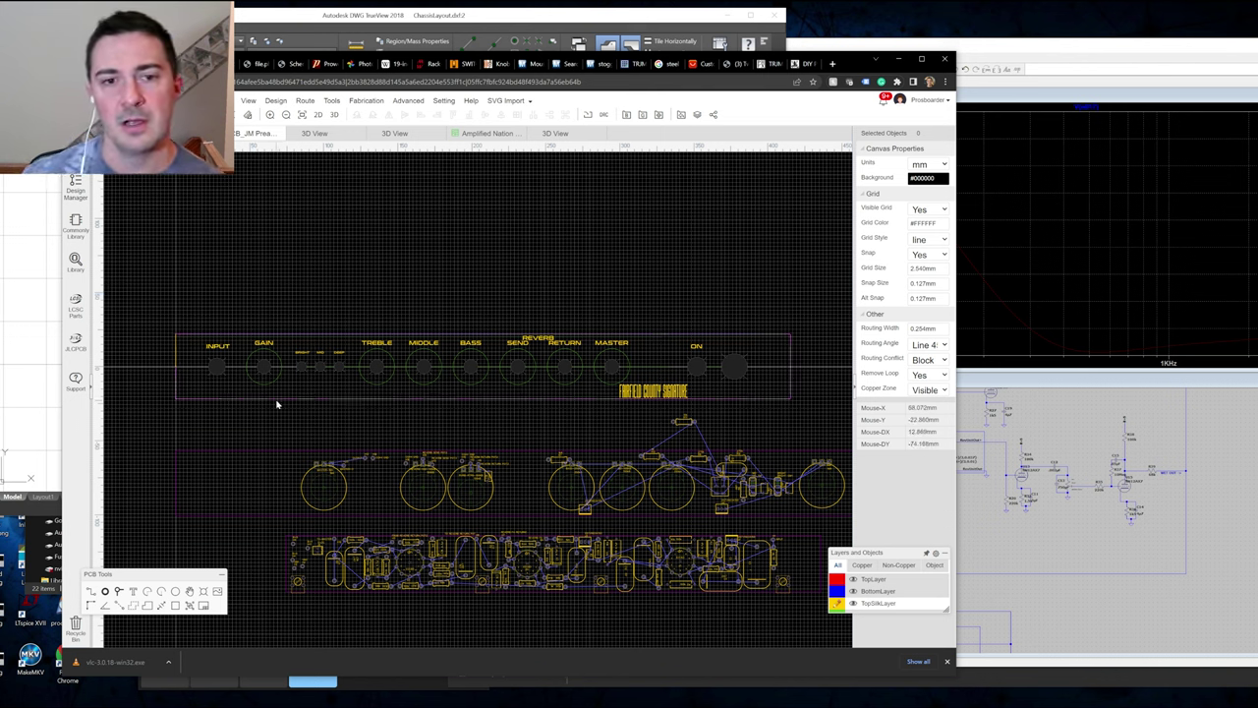
Open the 3D view of the black boards and examine the front panel and control board from slightly different angles.
click(578, 137)
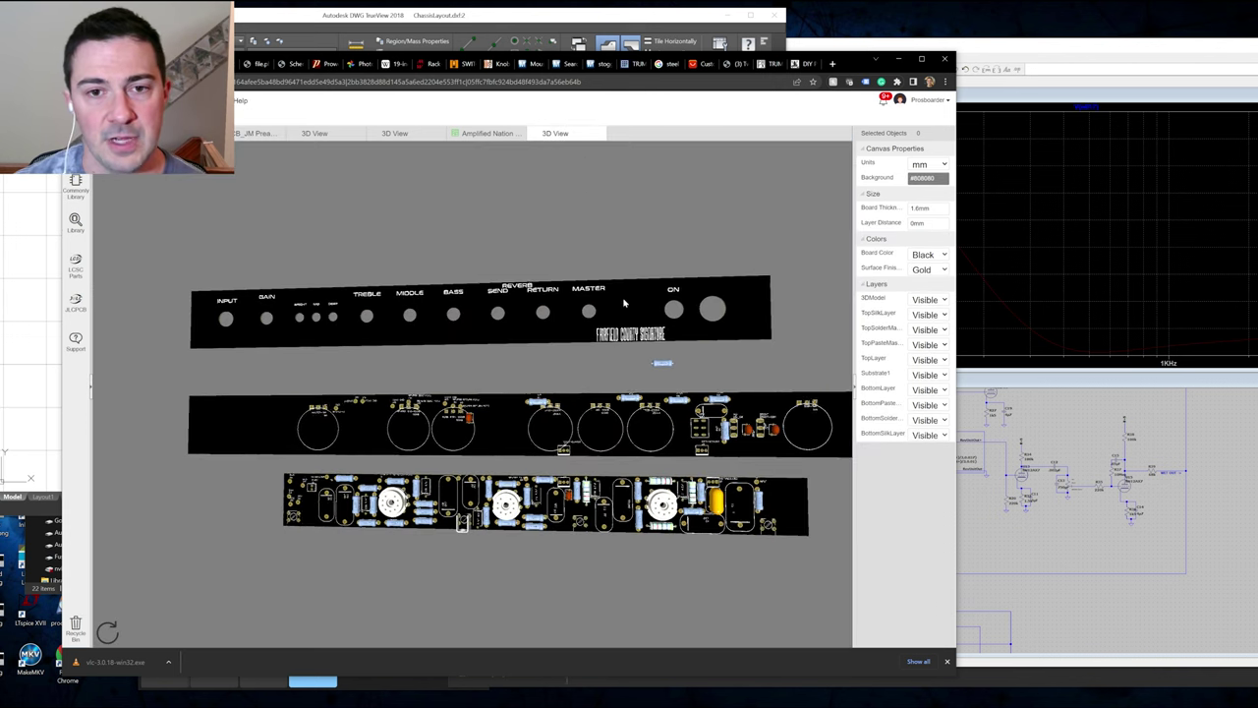
scroll(318, 326, up, 2)
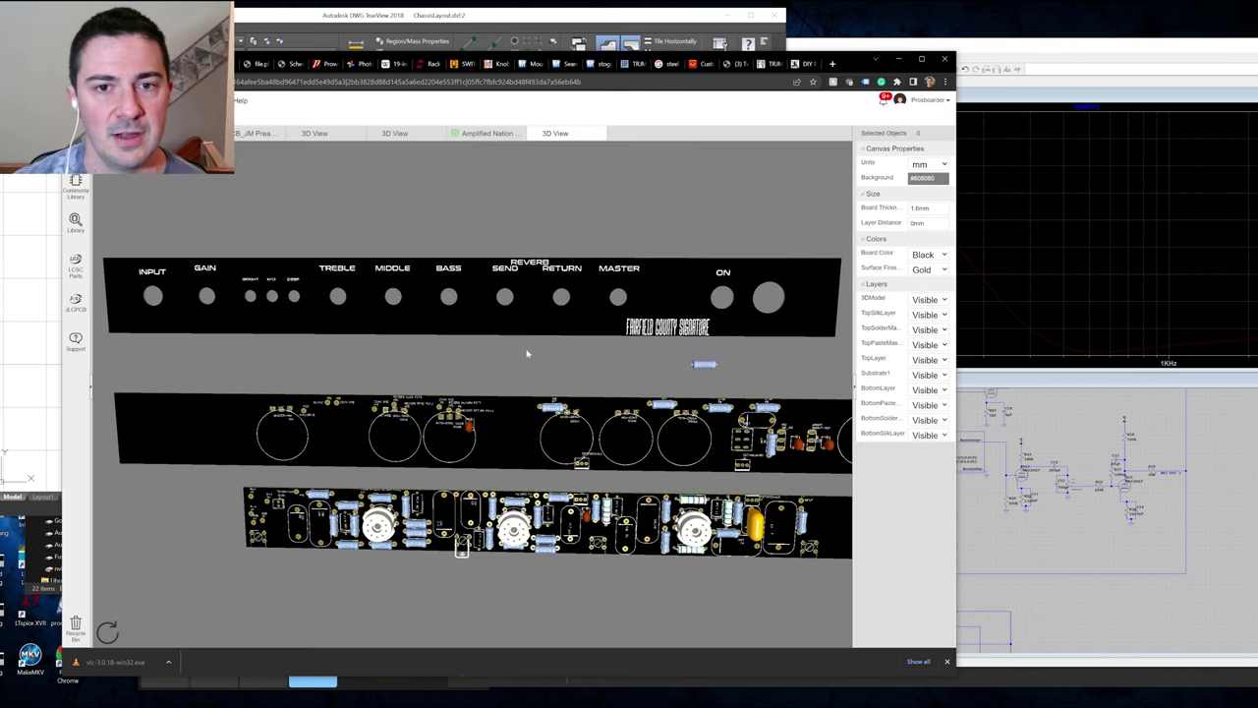
drag(302, 317, 332, 315)
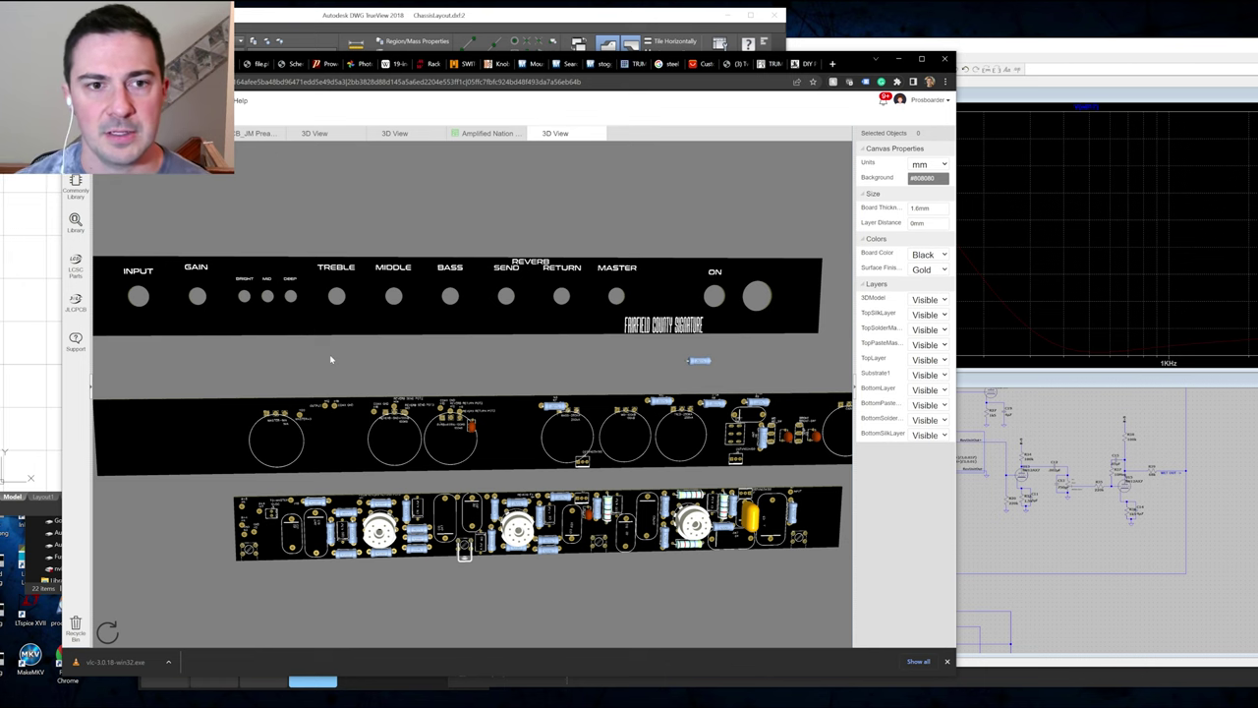
drag(514, 384, 540, 412)
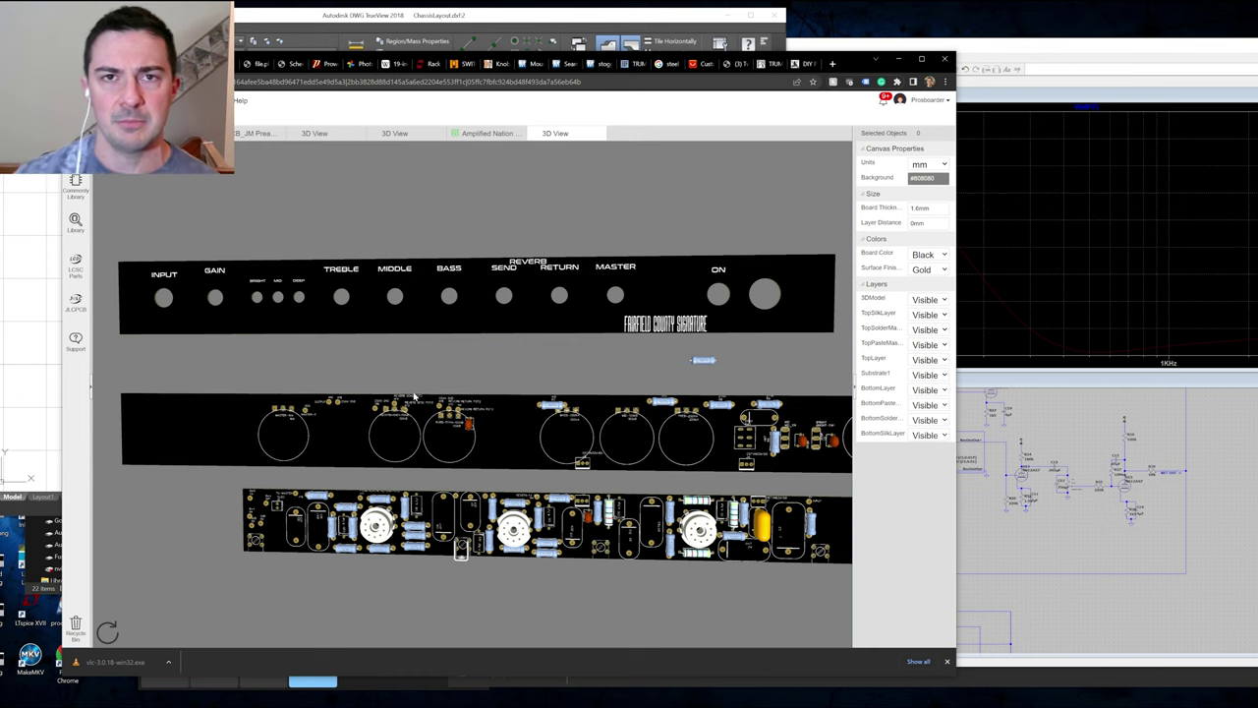
drag(471, 420, 507, 433)
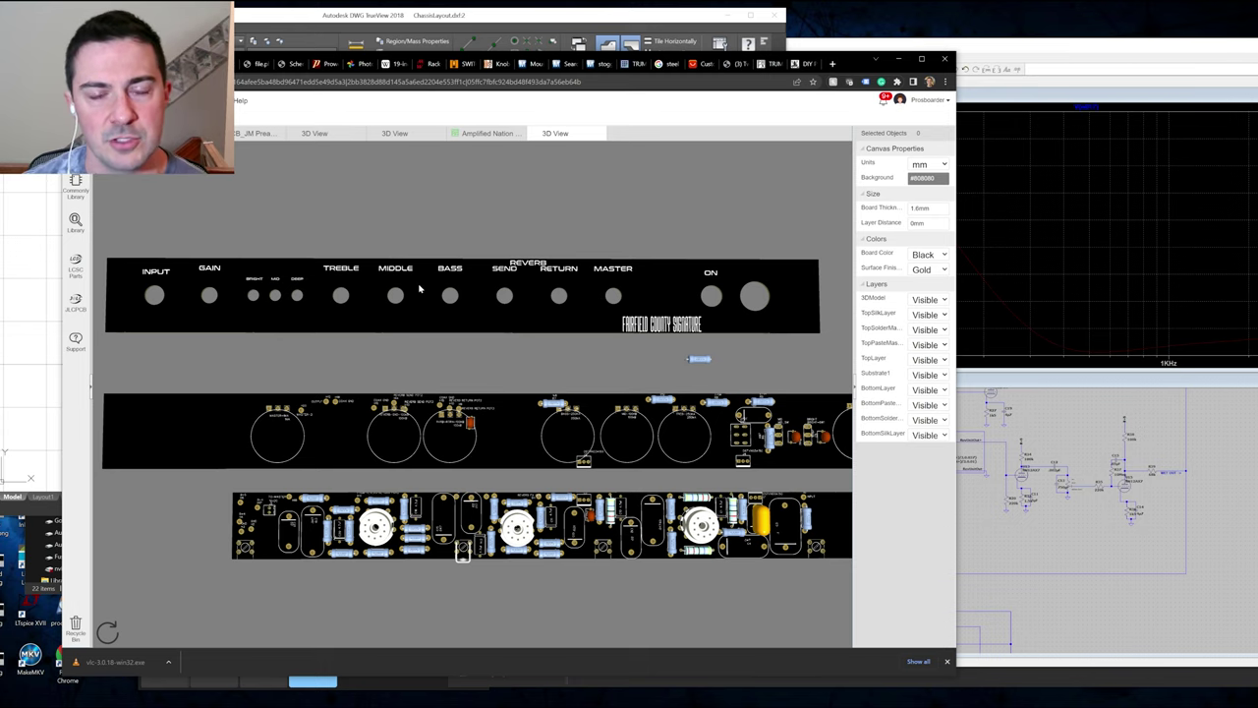
drag(487, 492, 487, 476)
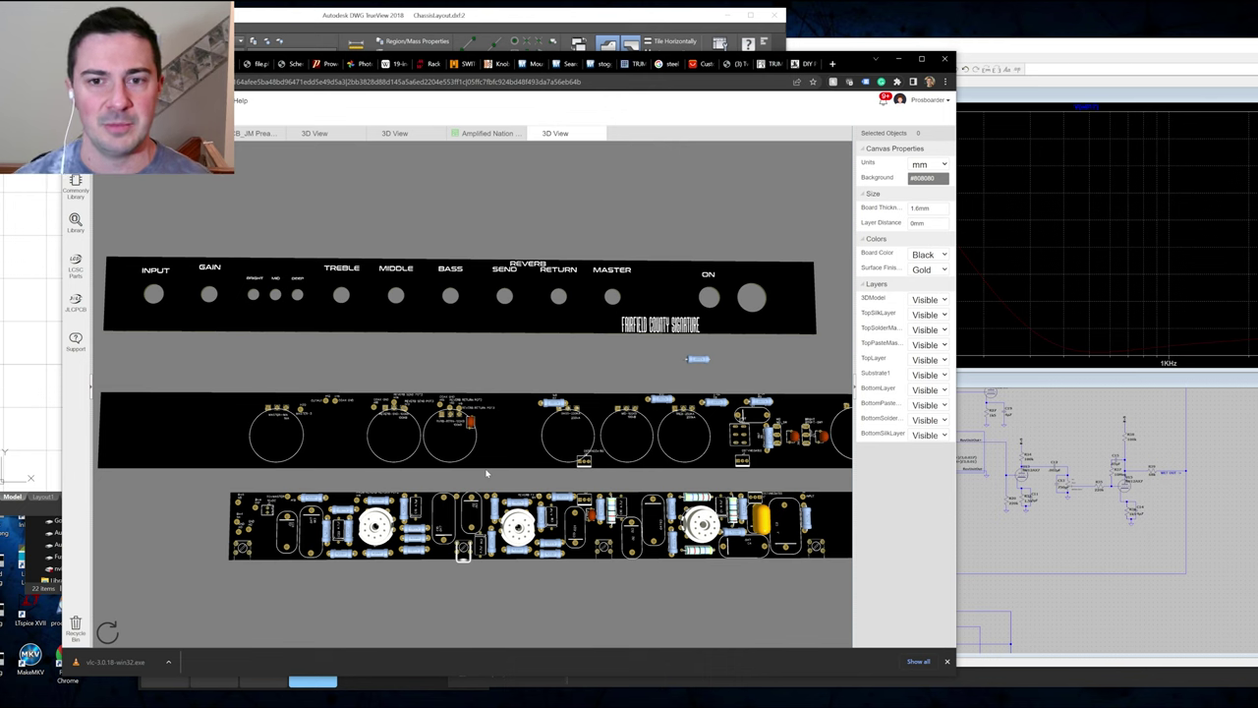
drag(511, 445, 497, 404)
scroll(499, 413, down, 3)
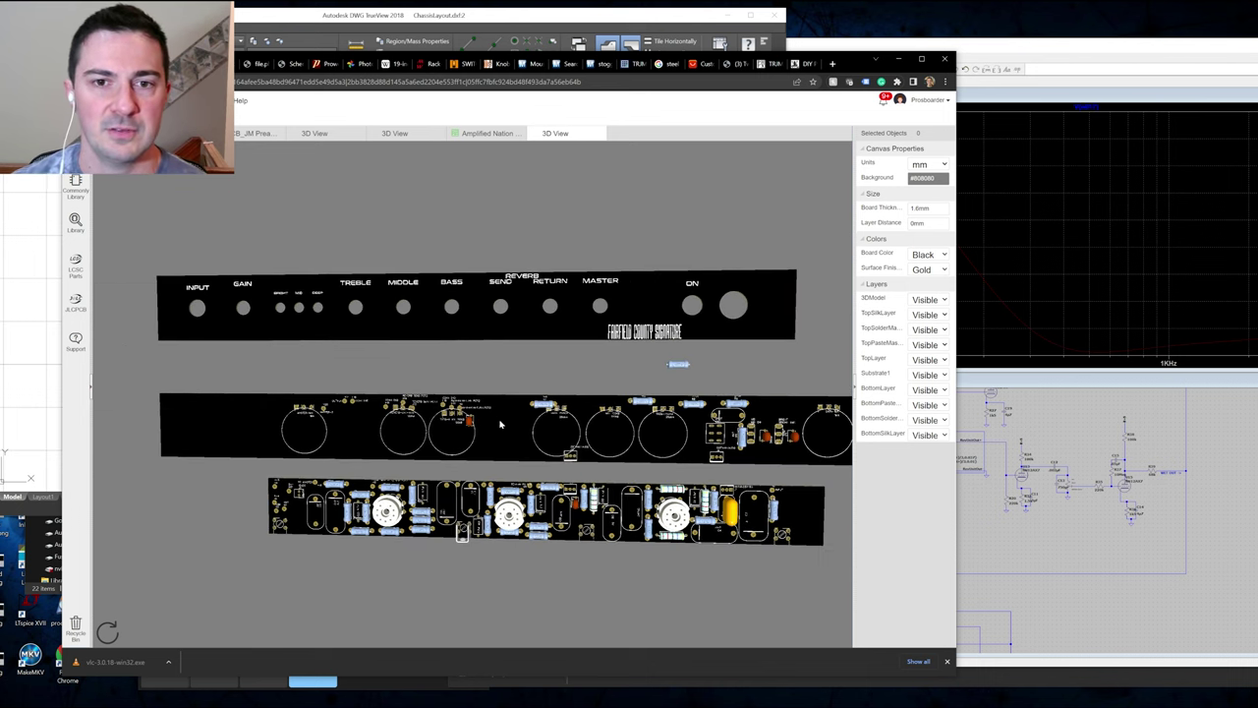
Inspect the metal mounting bracket beside C14 on the tube board up close in 3D, then view the whole board again.
drag(485, 482, 435, 366)
scroll(435, 367, up, 5)
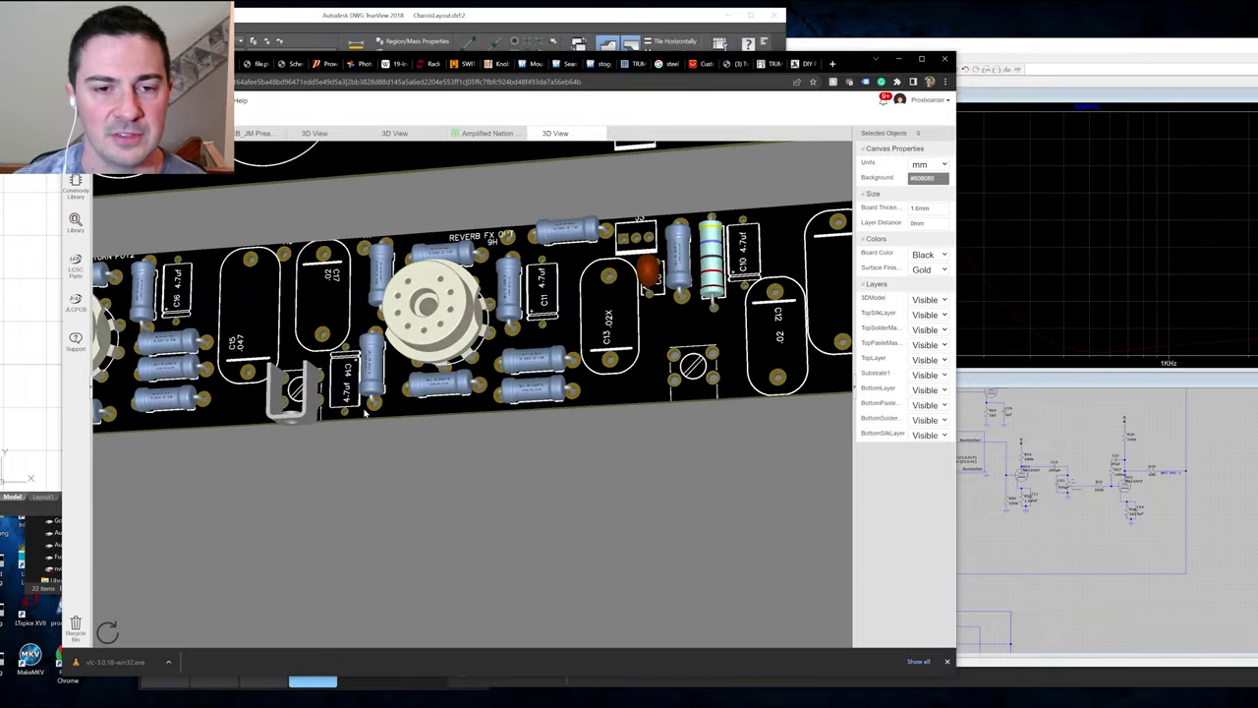
drag(435, 417, 282, 472)
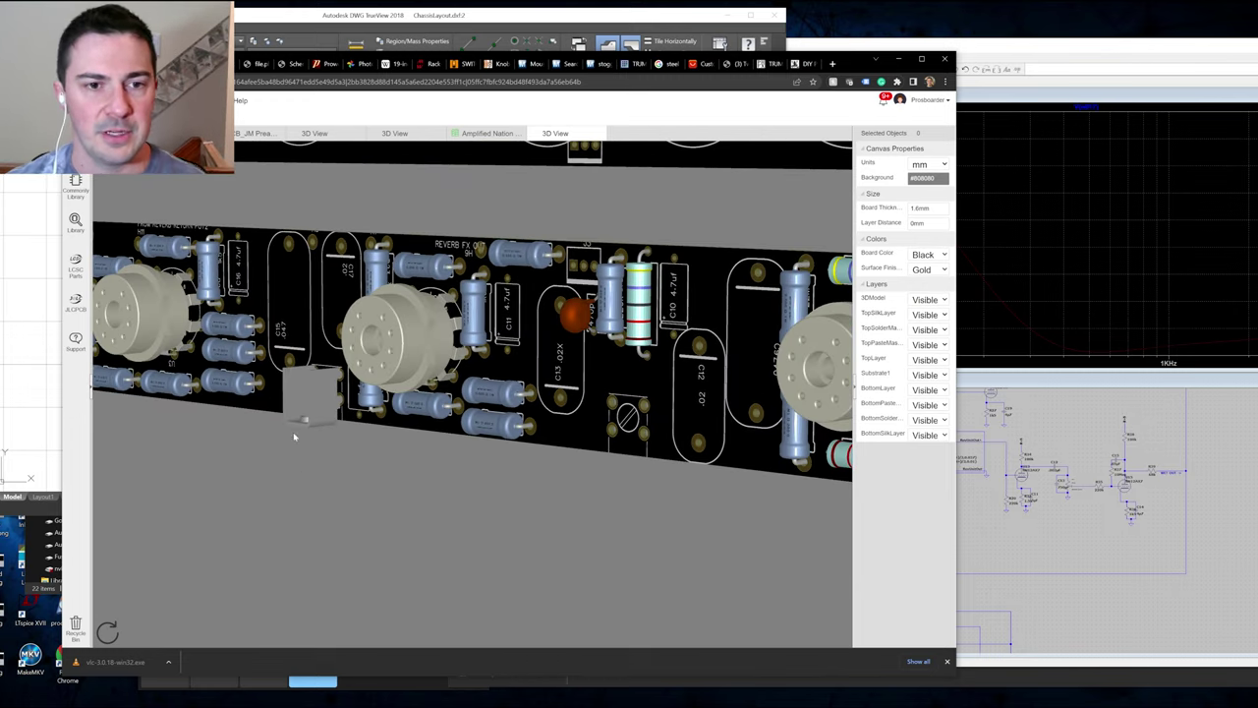
scroll(285, 421, up, 3)
drag(314, 441, 373, 482)
drag(209, 481, 283, 469)
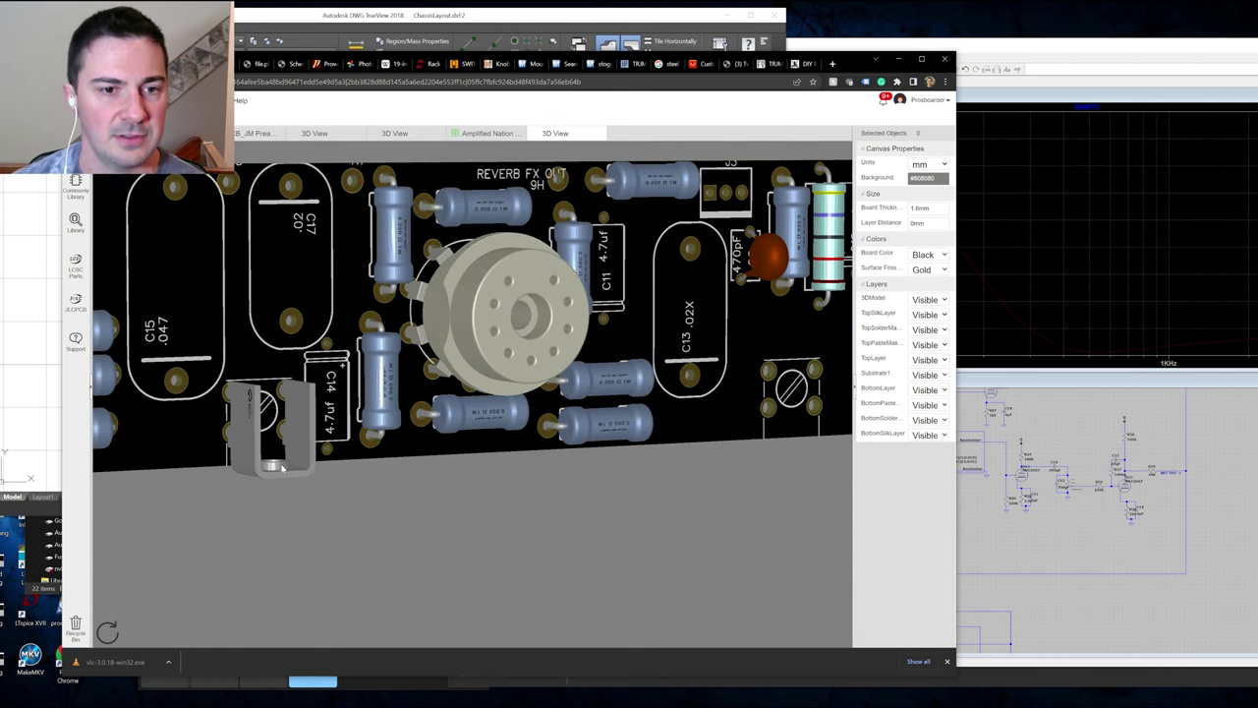
scroll(283, 469, up, 5)
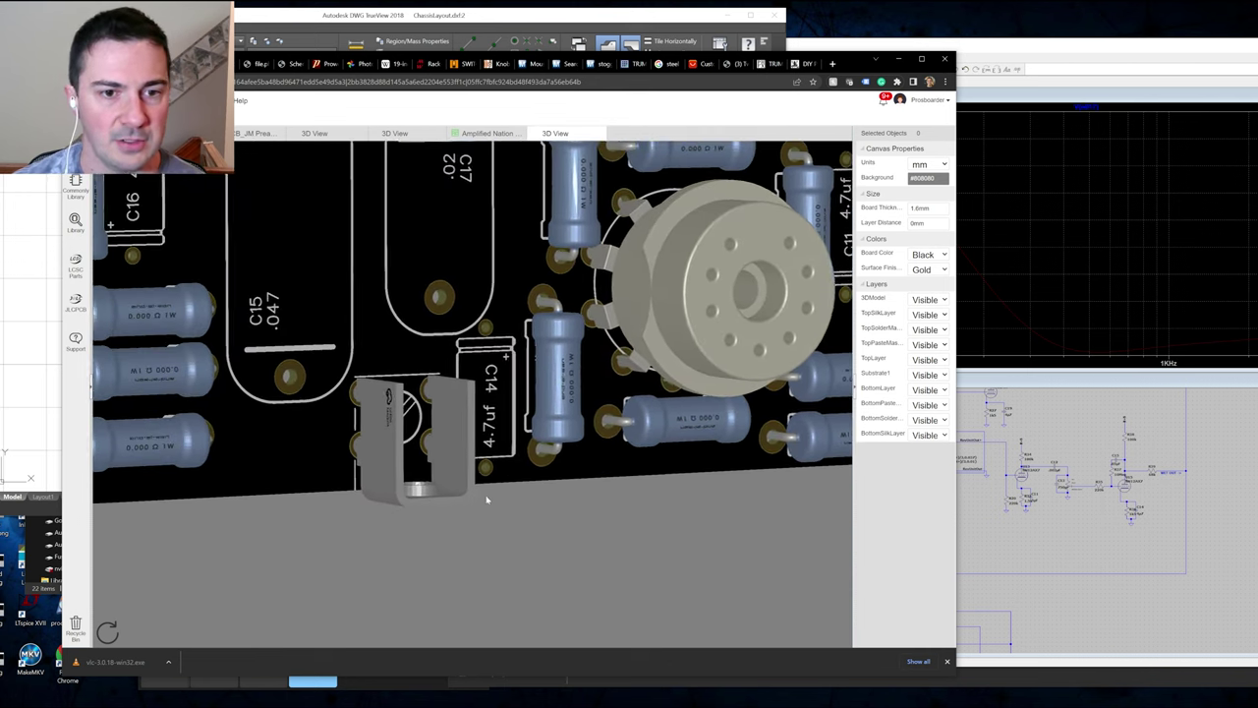
drag(493, 499, 450, 655)
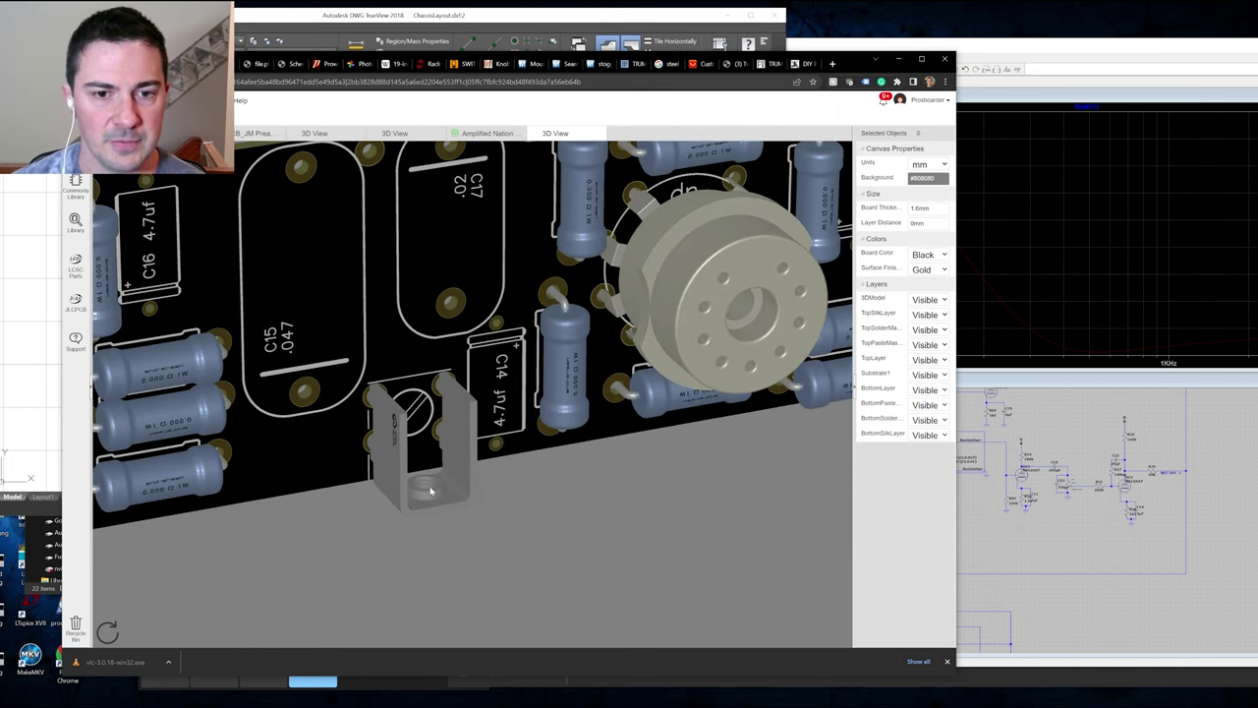
drag(432, 494, 390, 424)
scroll(511, 530, down, 10)
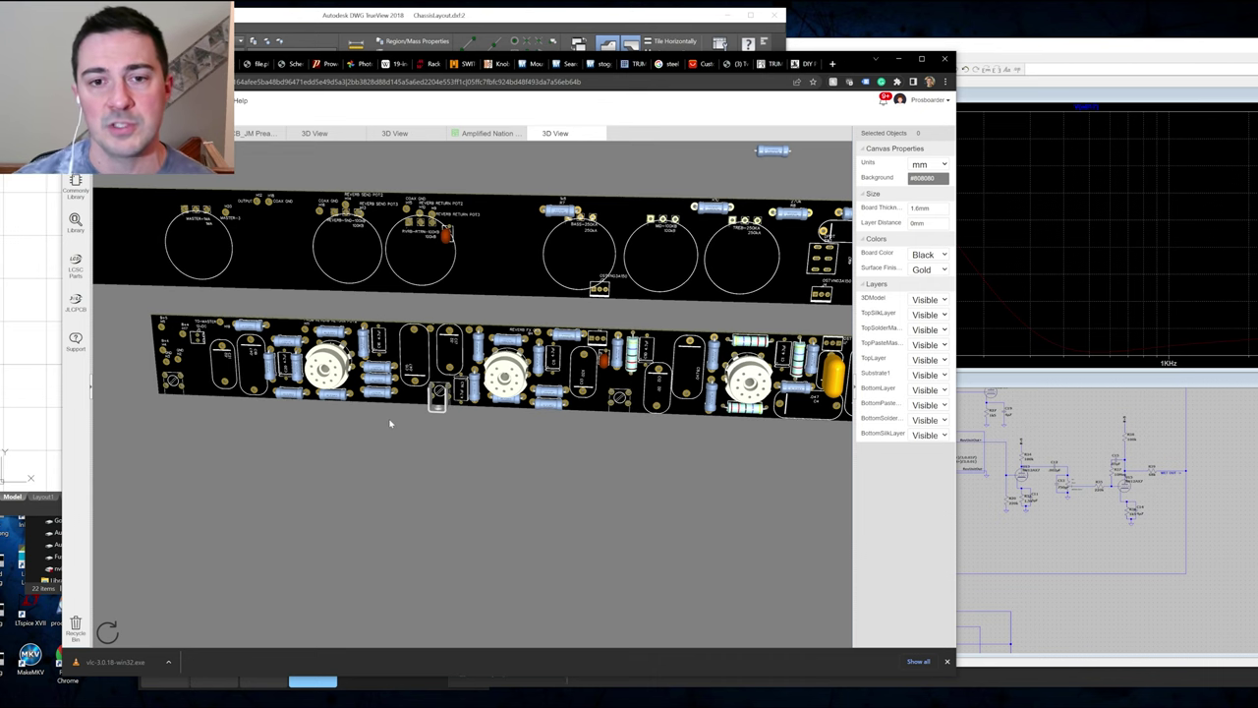
drag(386, 425, 494, 403)
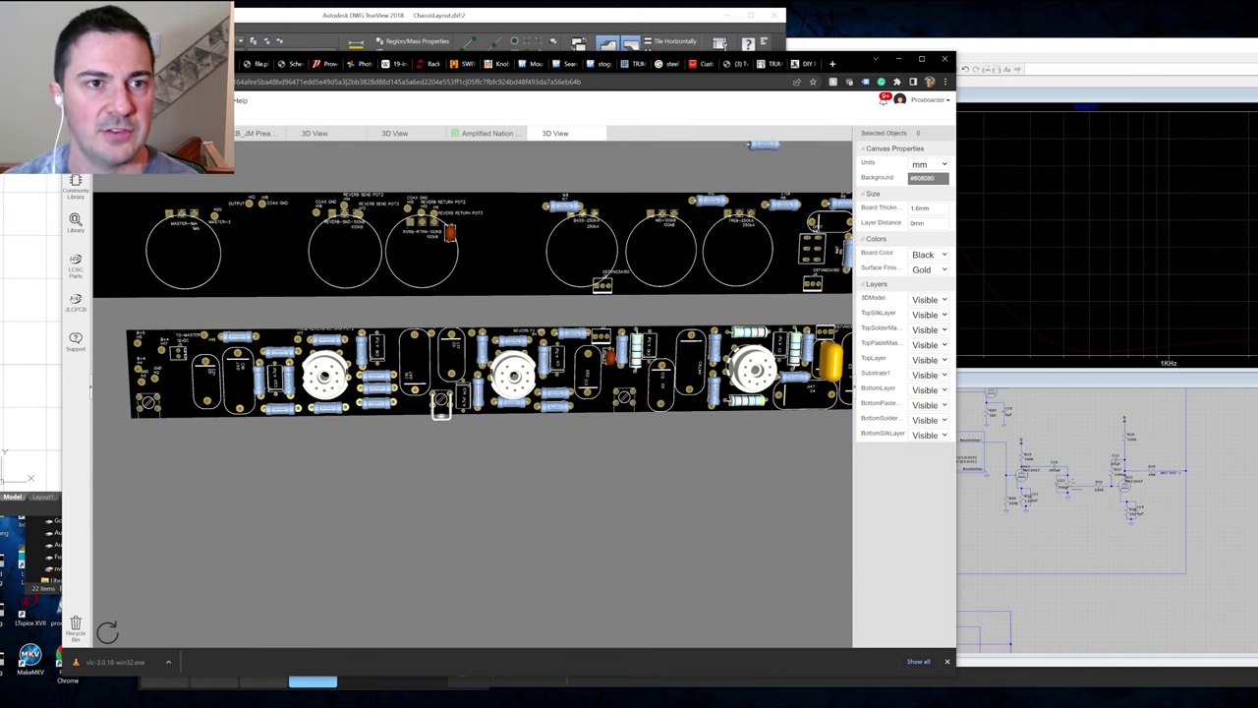
Return to the PCB layout and inspect the parts around the ECC83 tube socket U1, then the full set of boards.
click(254, 132)
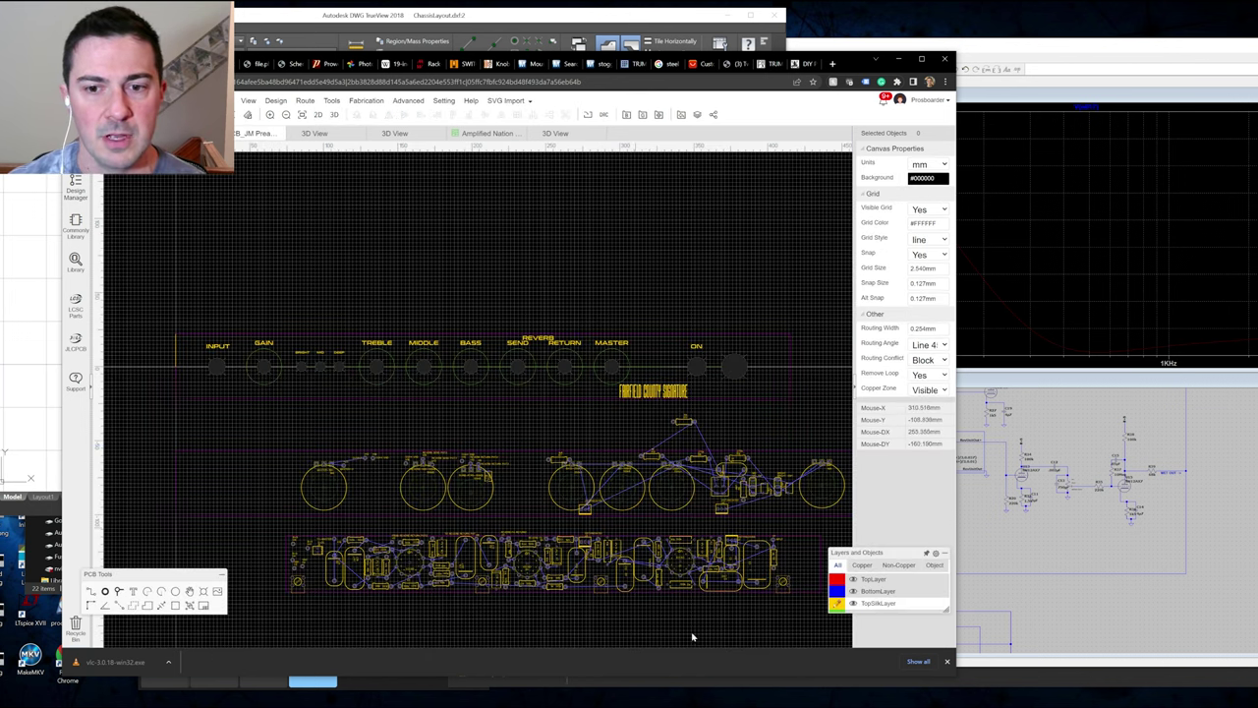
scroll(715, 614, up, 5)
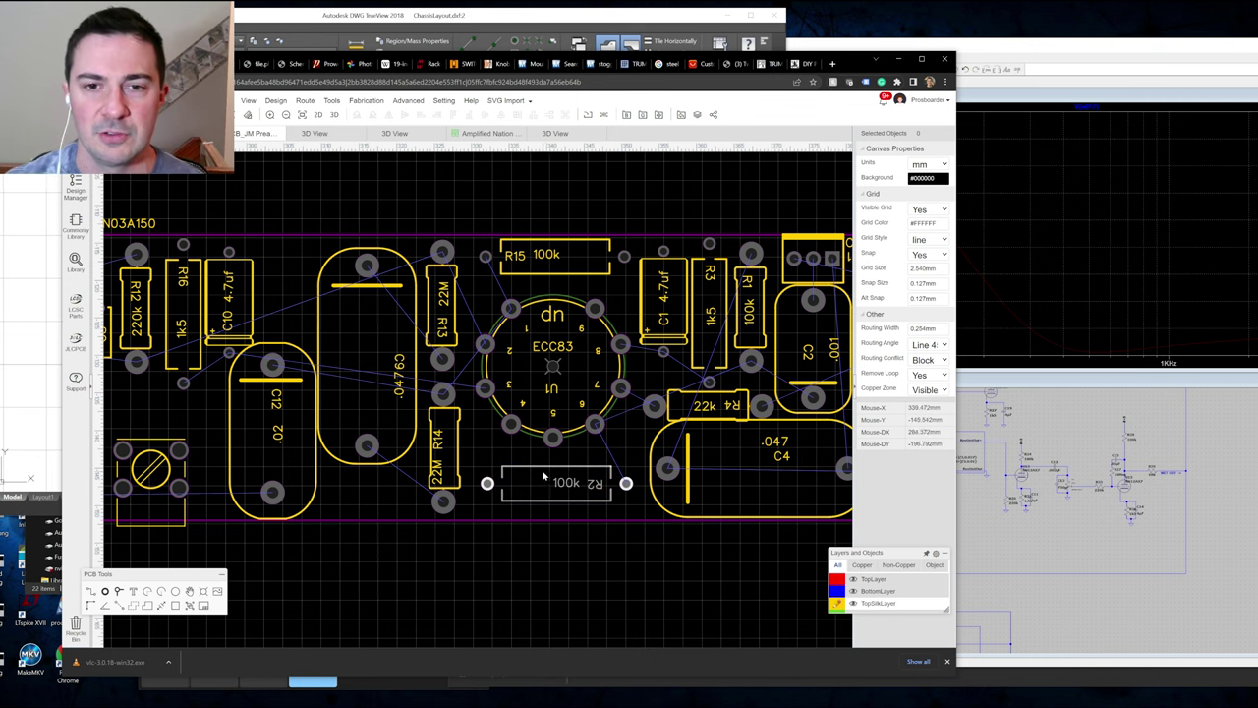
scroll(521, 531, down, 5)
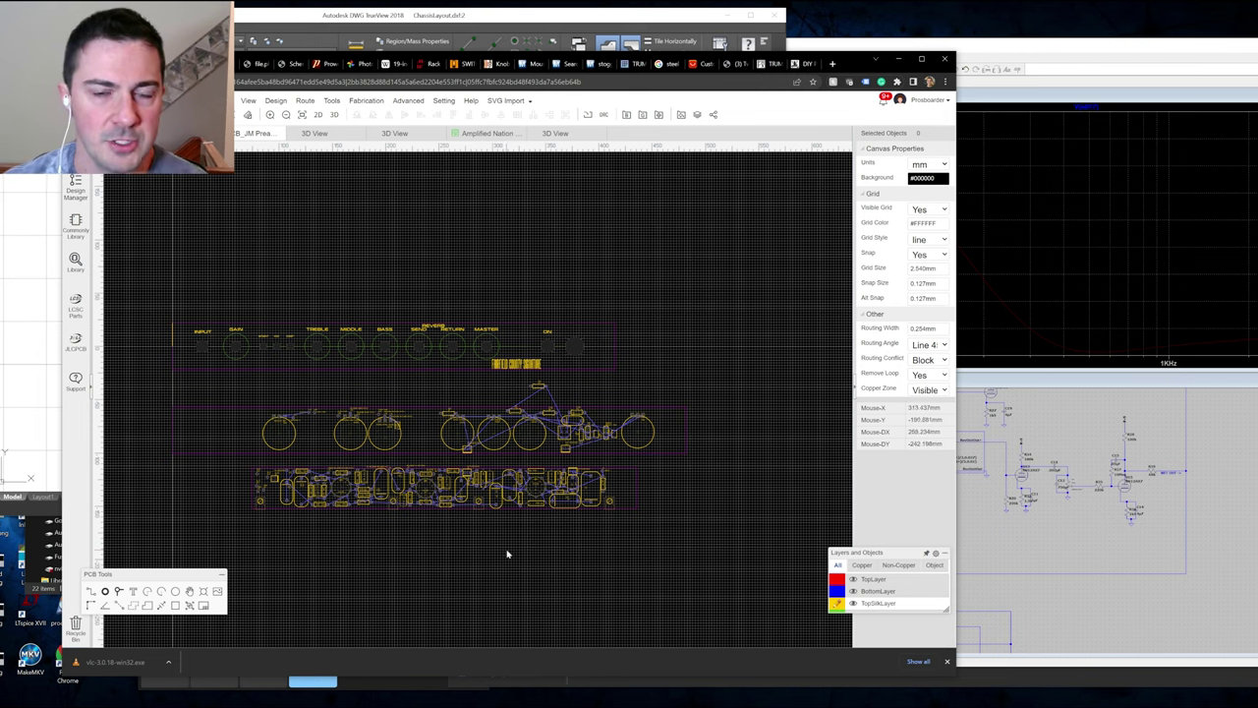
drag(472, 554, 552, 553)
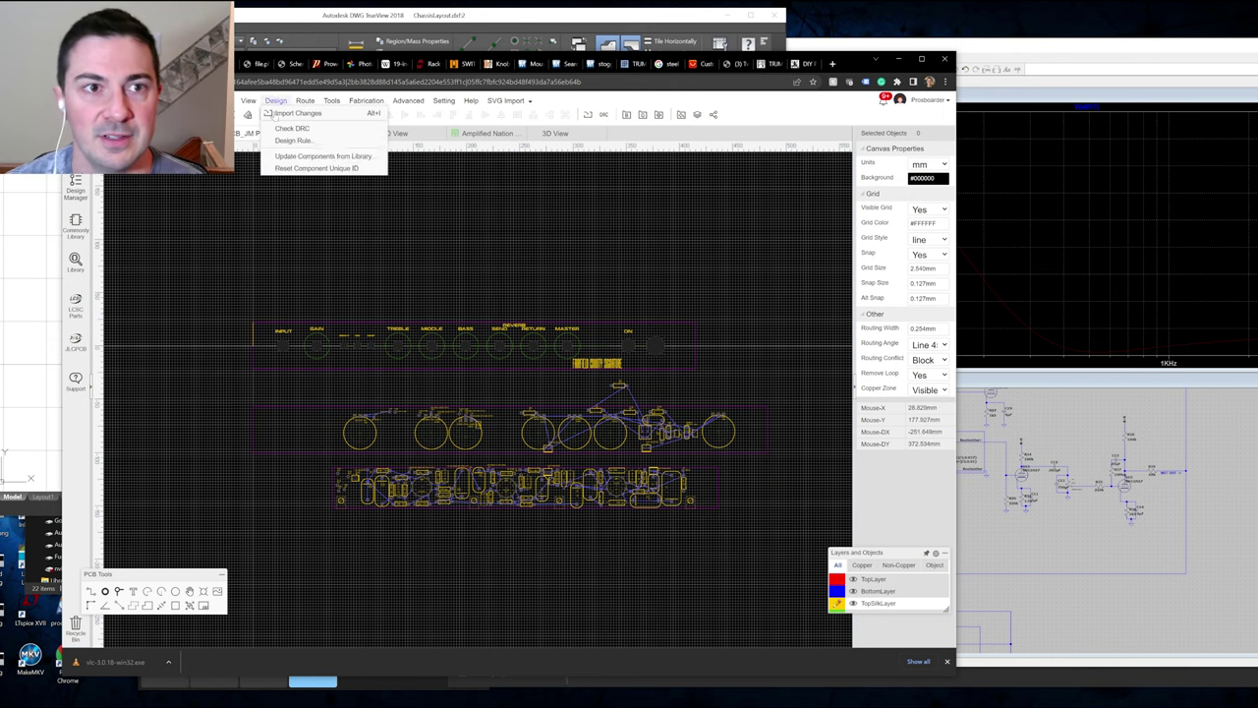
View the Amplified Nation Wonderland layout, then switch to DWG TrueView and examine the potentiometer and jack holes in the chassis drawing.
key(ctrl+Tab)
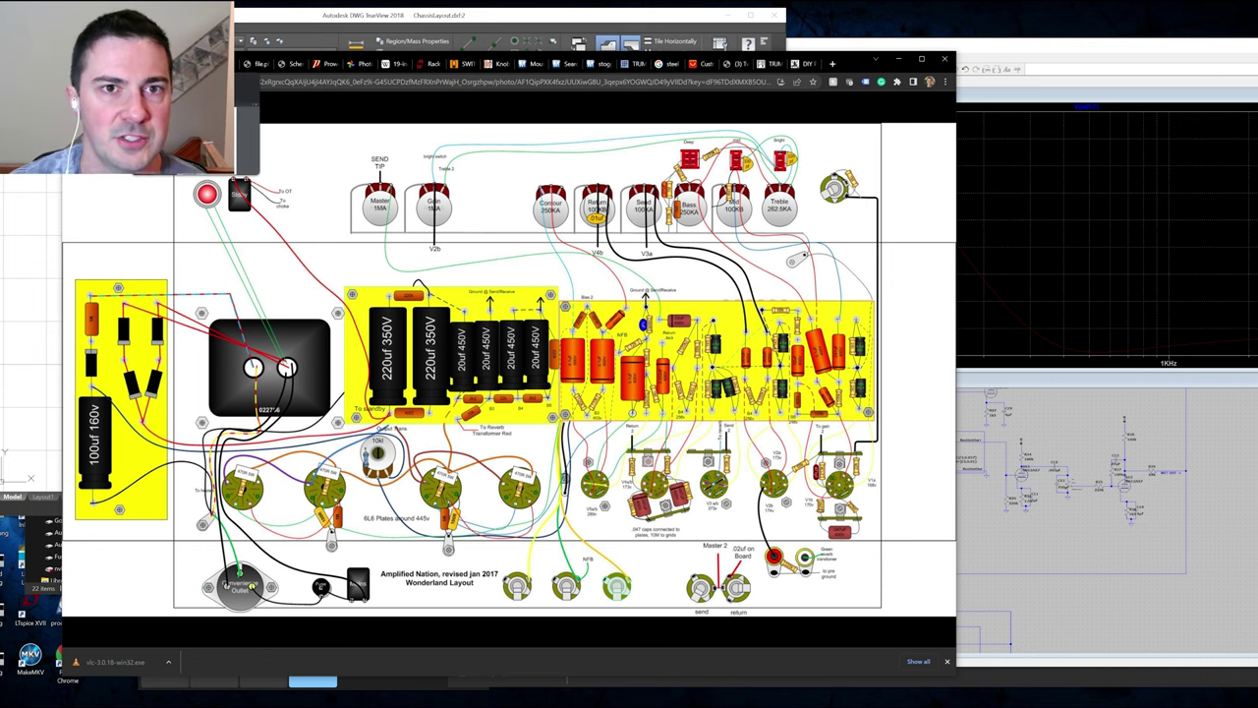
key(alt+Tab)
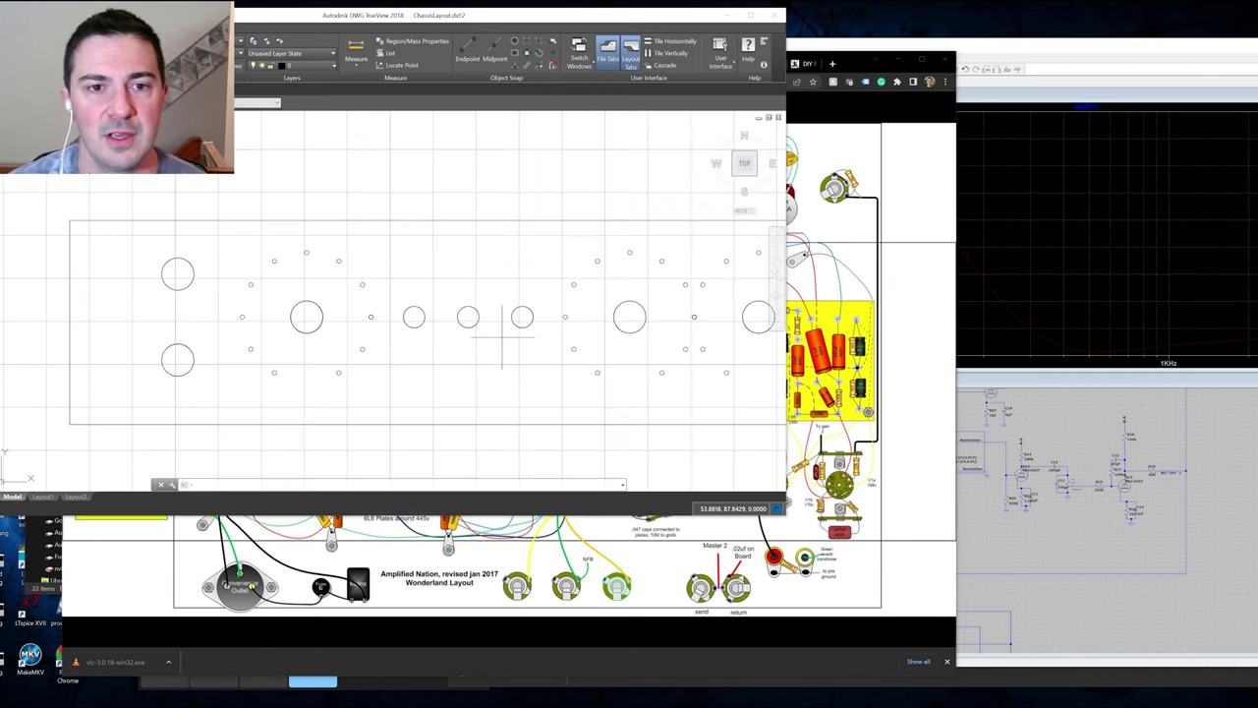
scroll(489, 341, down, 3)
drag(724, 360, 450, 341)
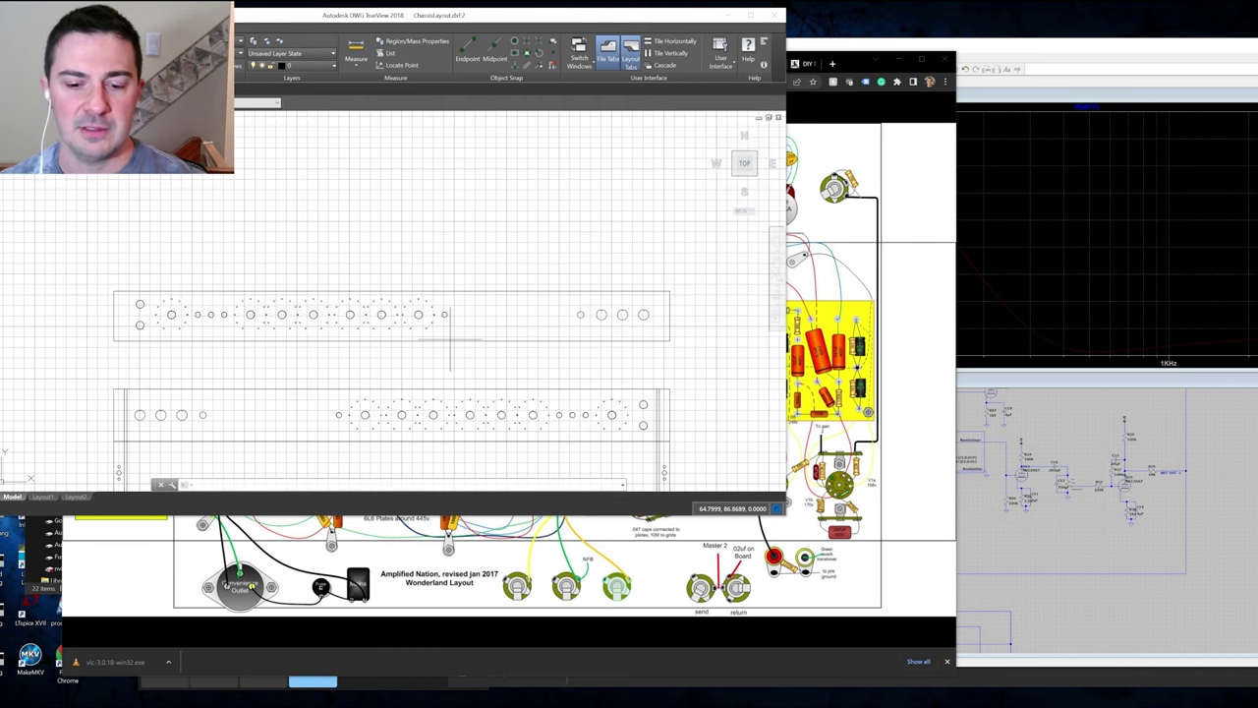
scroll(295, 330, up, 1)
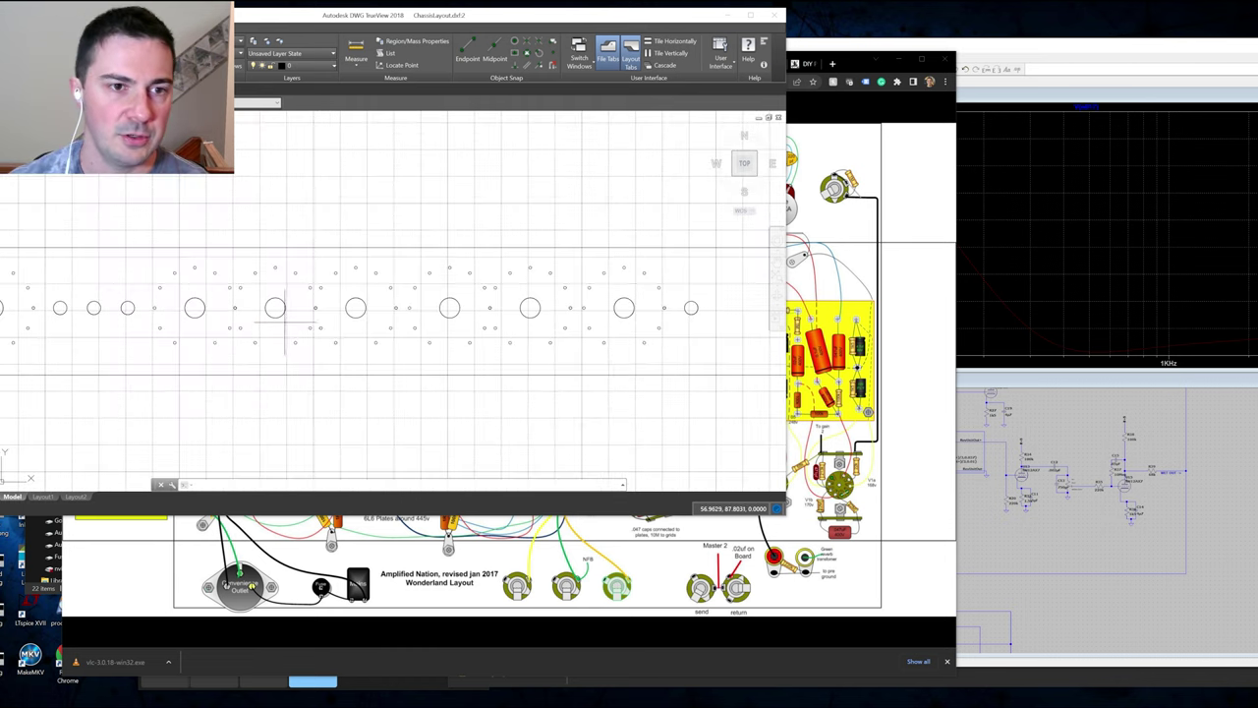
scroll(296, 334, down, 2)
scroll(295, 334, up, 1)
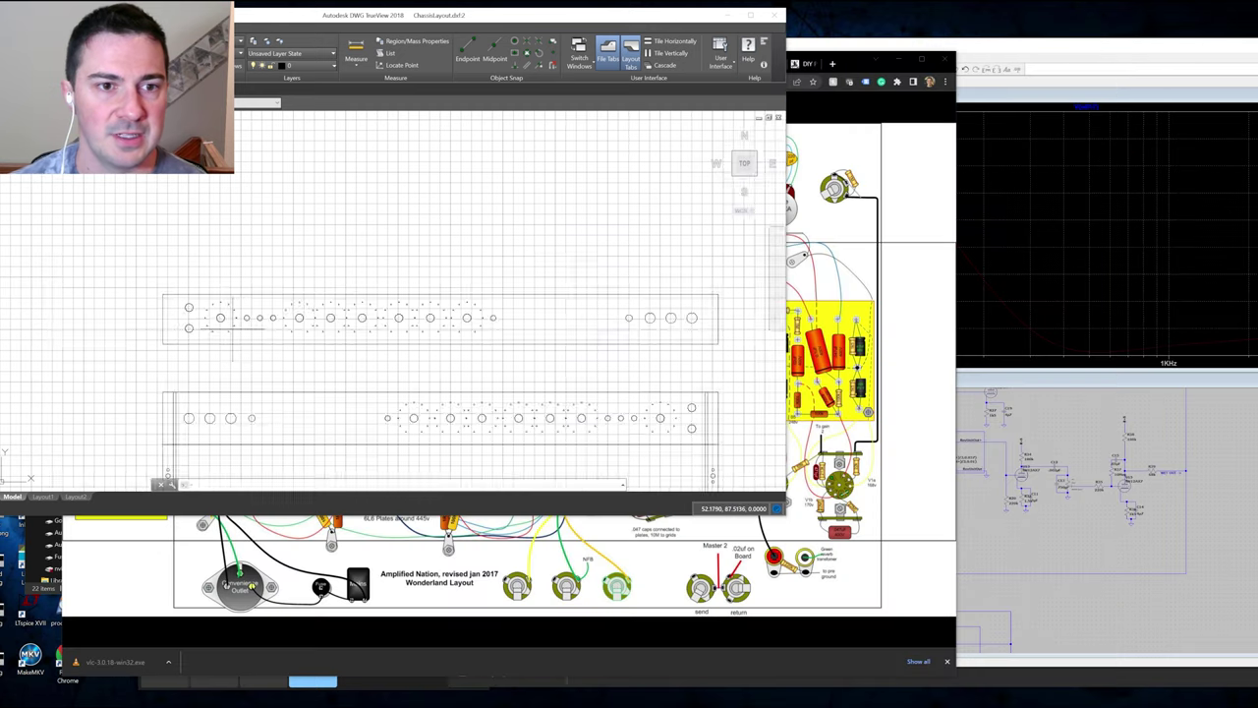
scroll(230, 328, up, 2)
scroll(230, 328, down, 1)
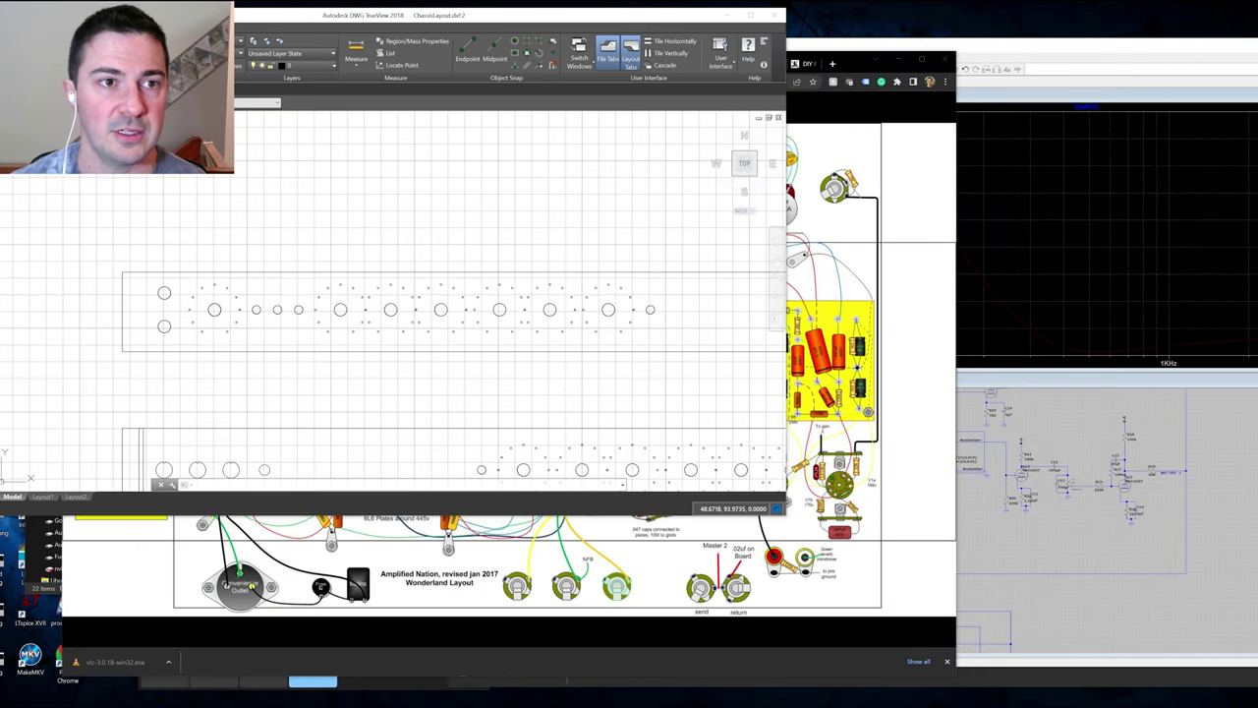
Switch back to the browser, return to the EasyEDA PCB layout and open the 3D view with the blue boards.
click(863, 63)
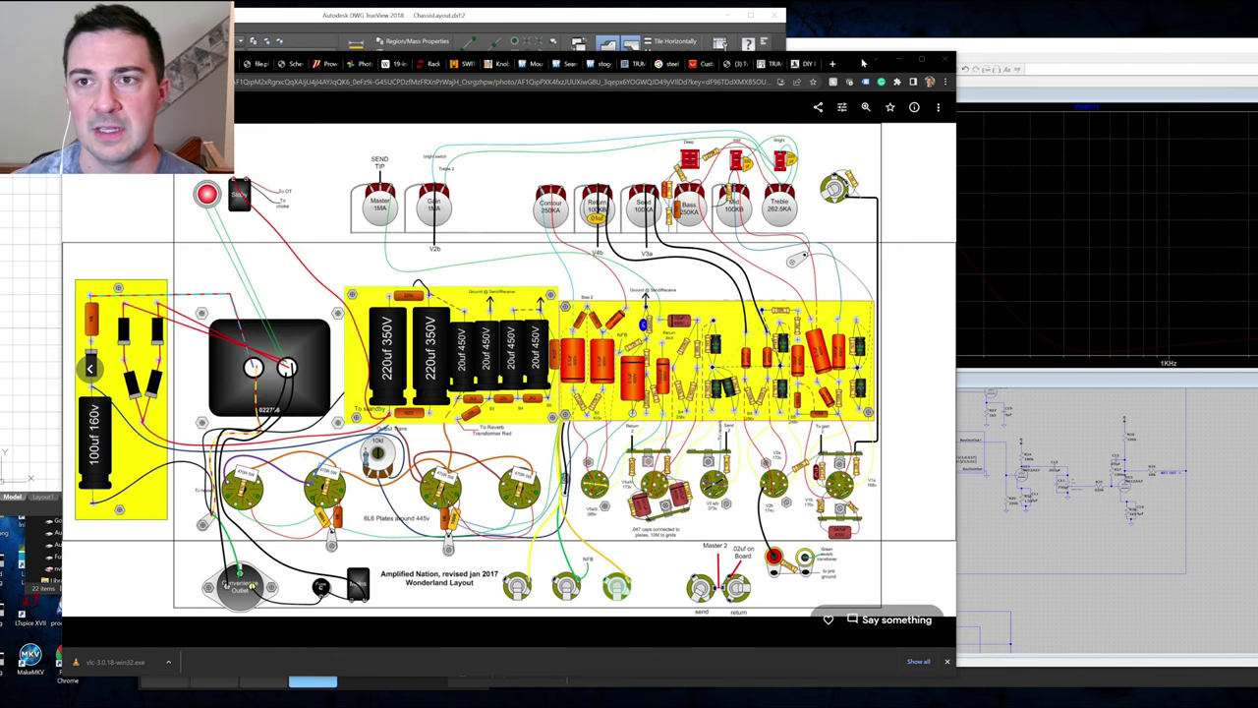
key(ctrl+Tab)
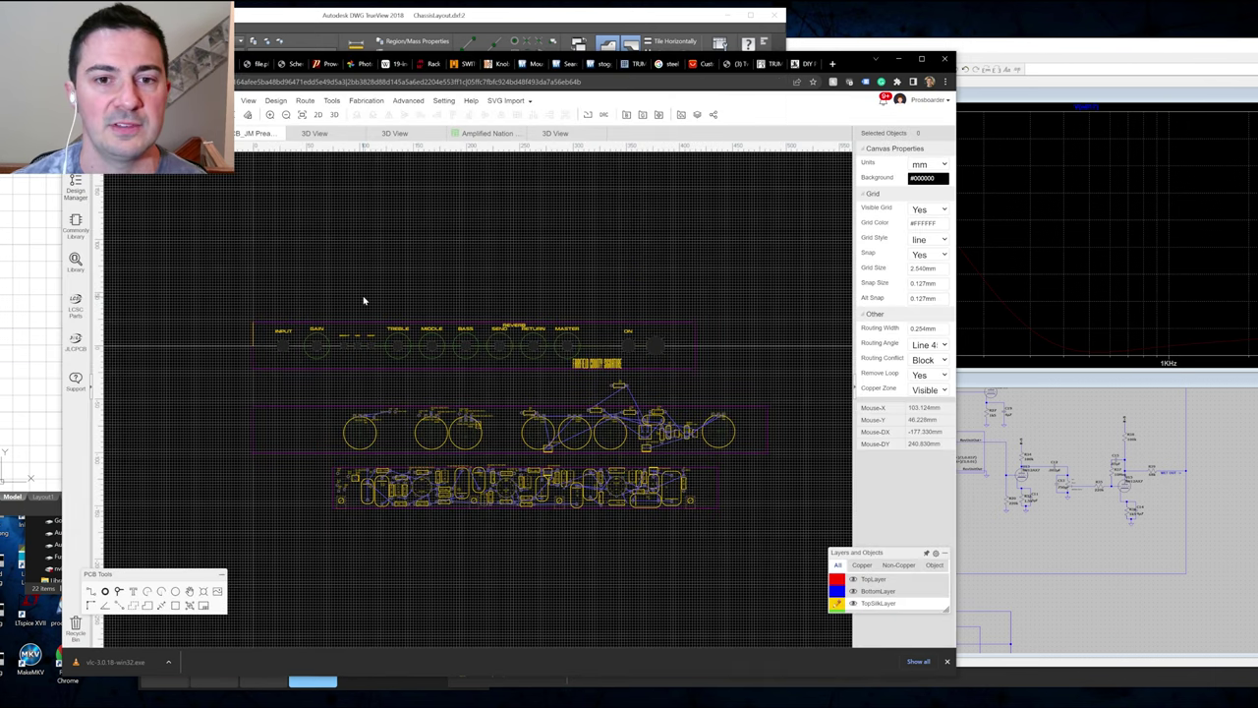
scroll(359, 246, up, 1)
click(336, 135)
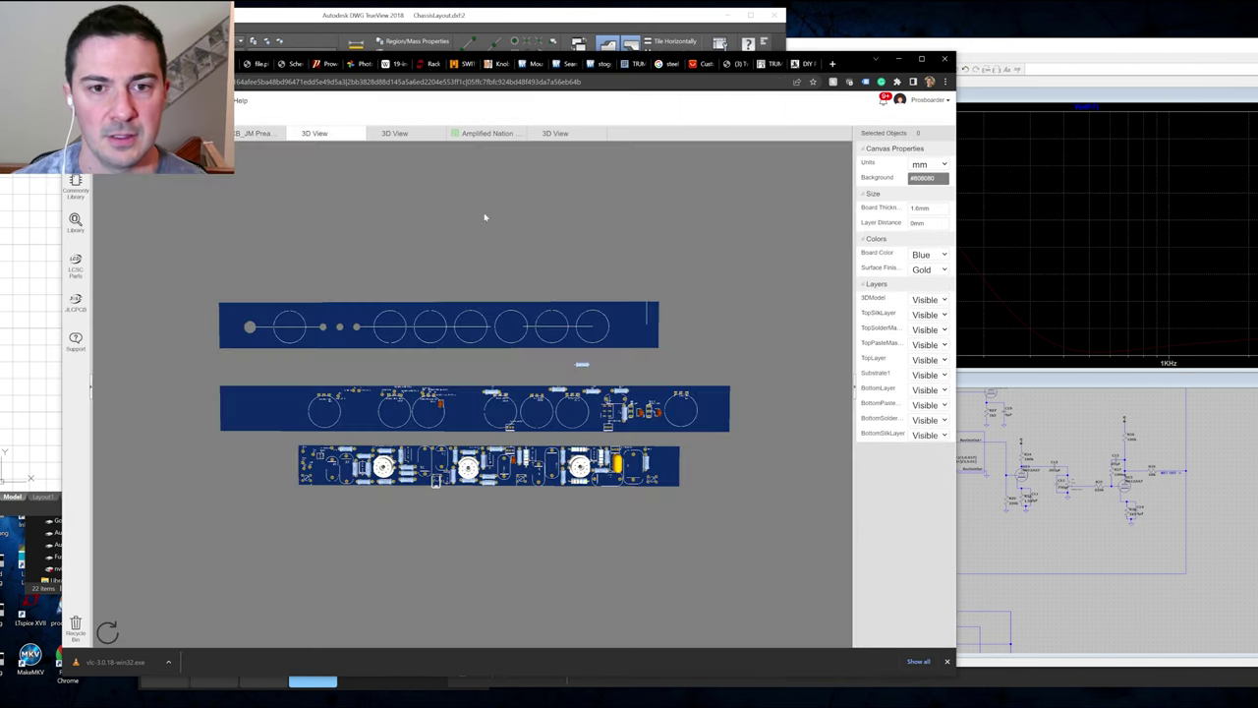
Close the 3D view of the blue boards and switch to the 3D view of the black boards.
click(358, 134)
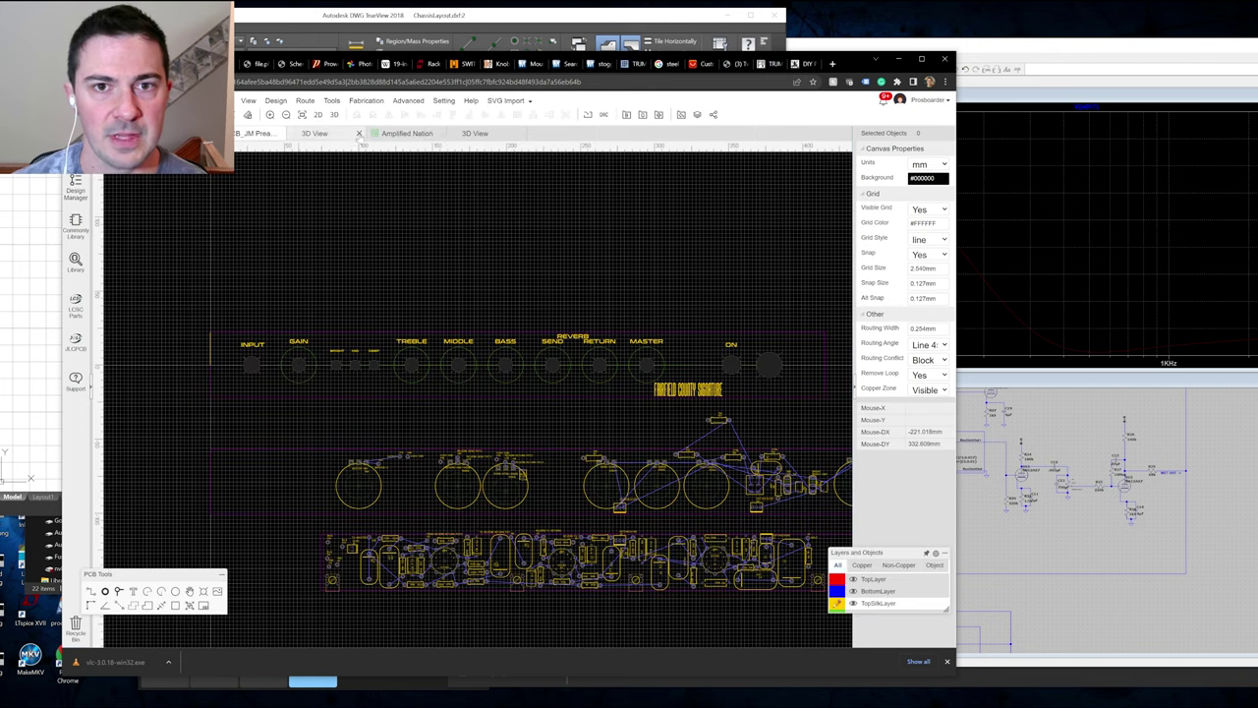
click(488, 138)
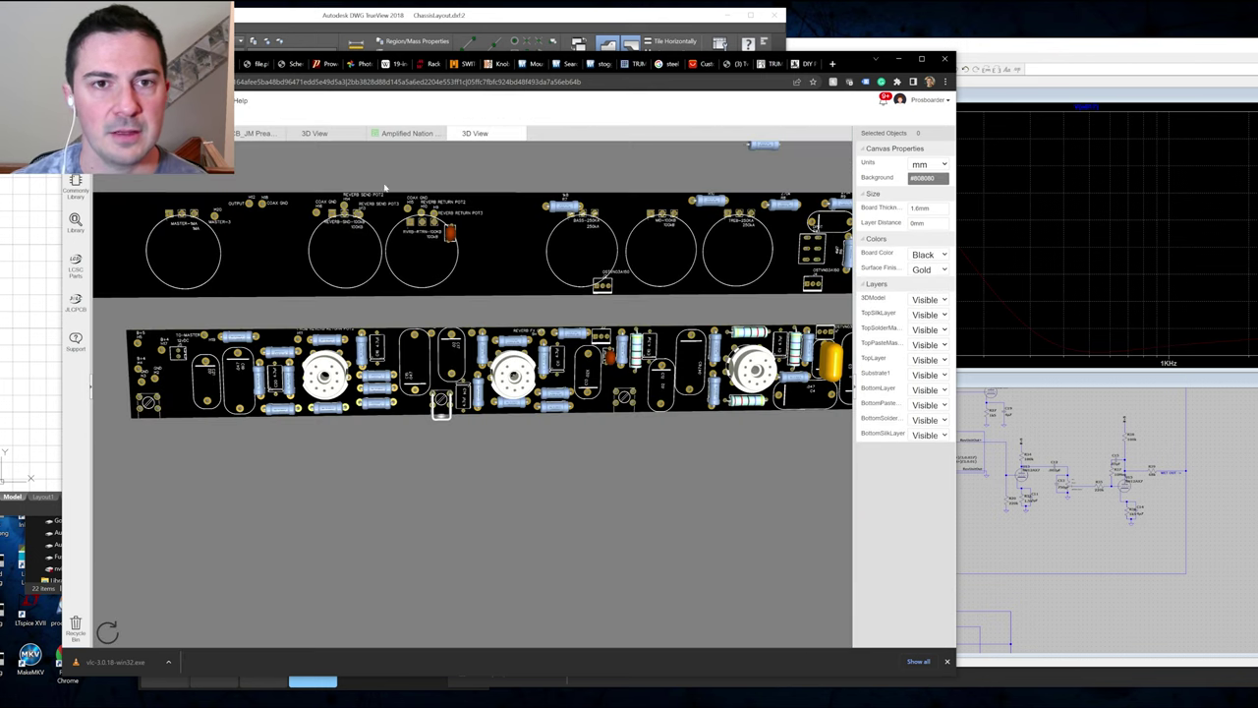
View the Amplified Nation layout and examine the red Tone-Geek front panel with its control labels and holes.
click(407, 132)
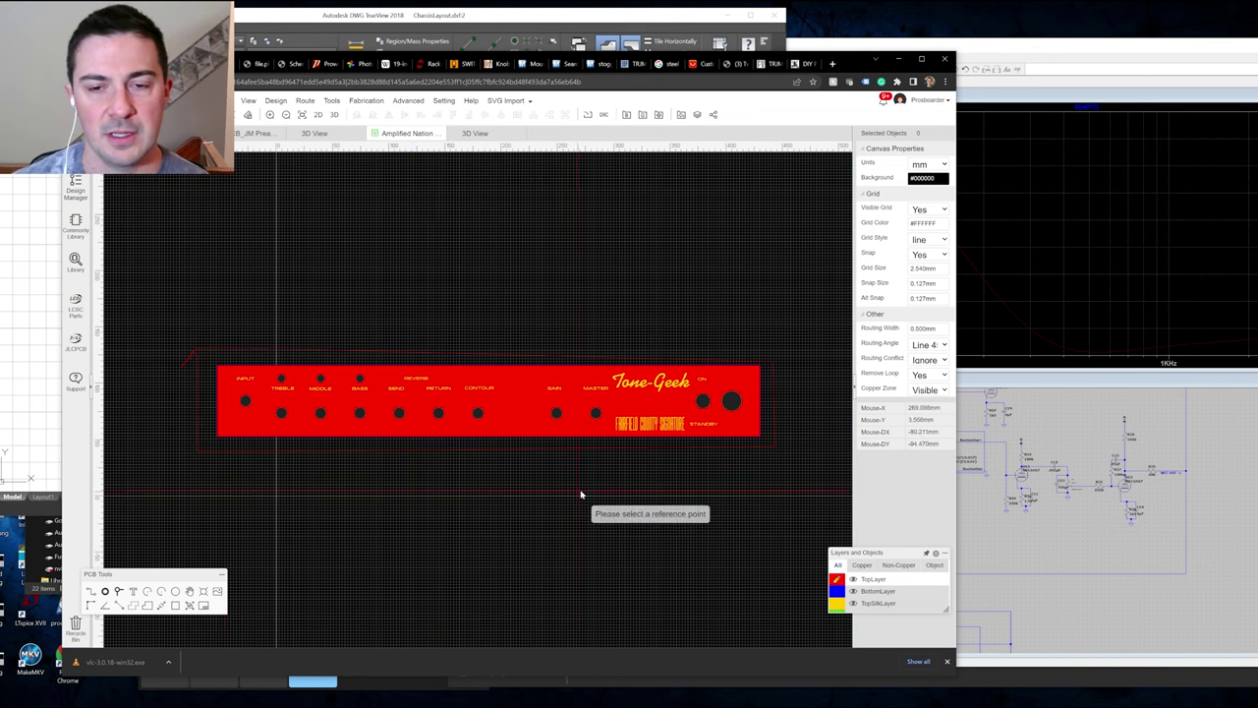
scroll(549, 487, up, 1)
scroll(549, 487, down, 2)
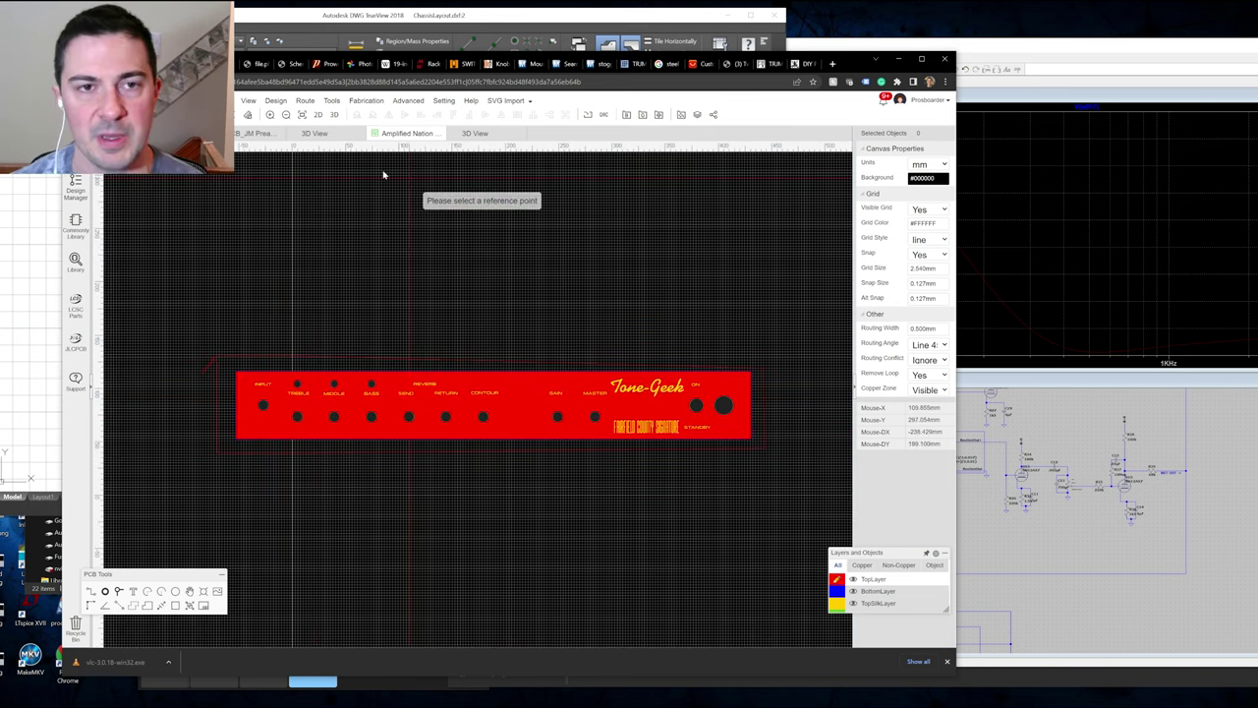
Return to the JM preamp PCB layout, then view the black front panel and both boards in 3D.
click(256, 133)
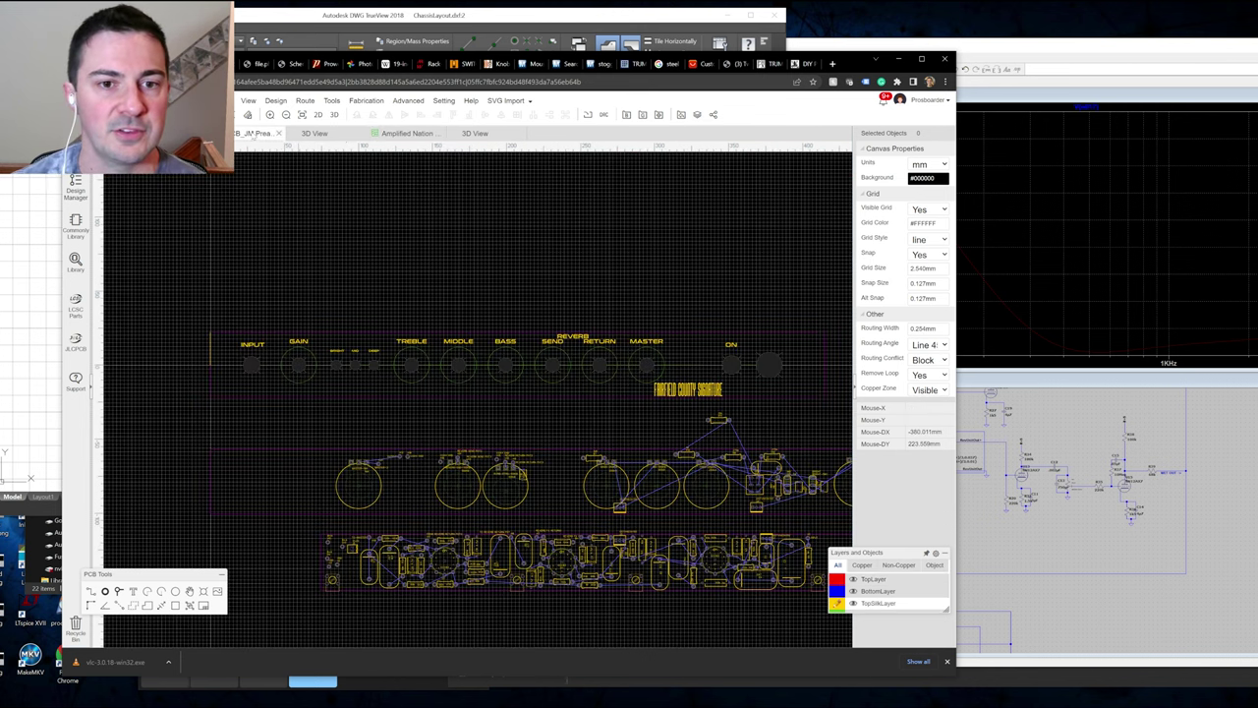
click(477, 133)
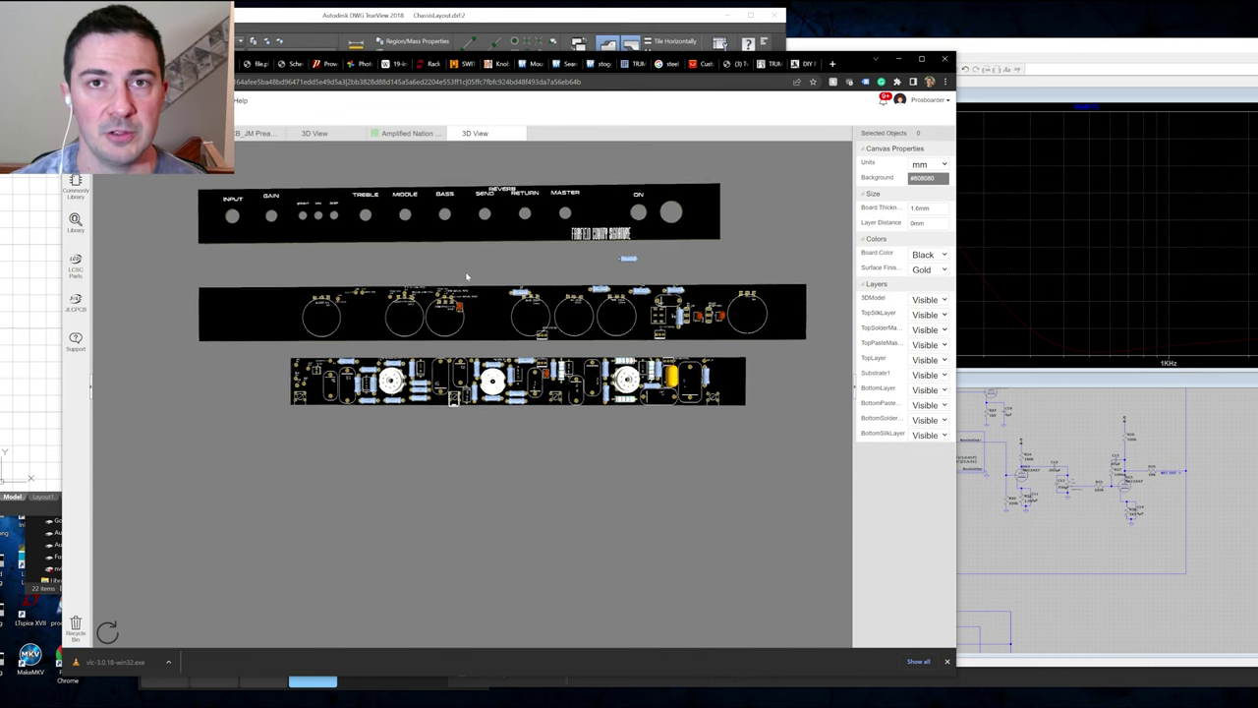
drag(485, 257, 485, 343)
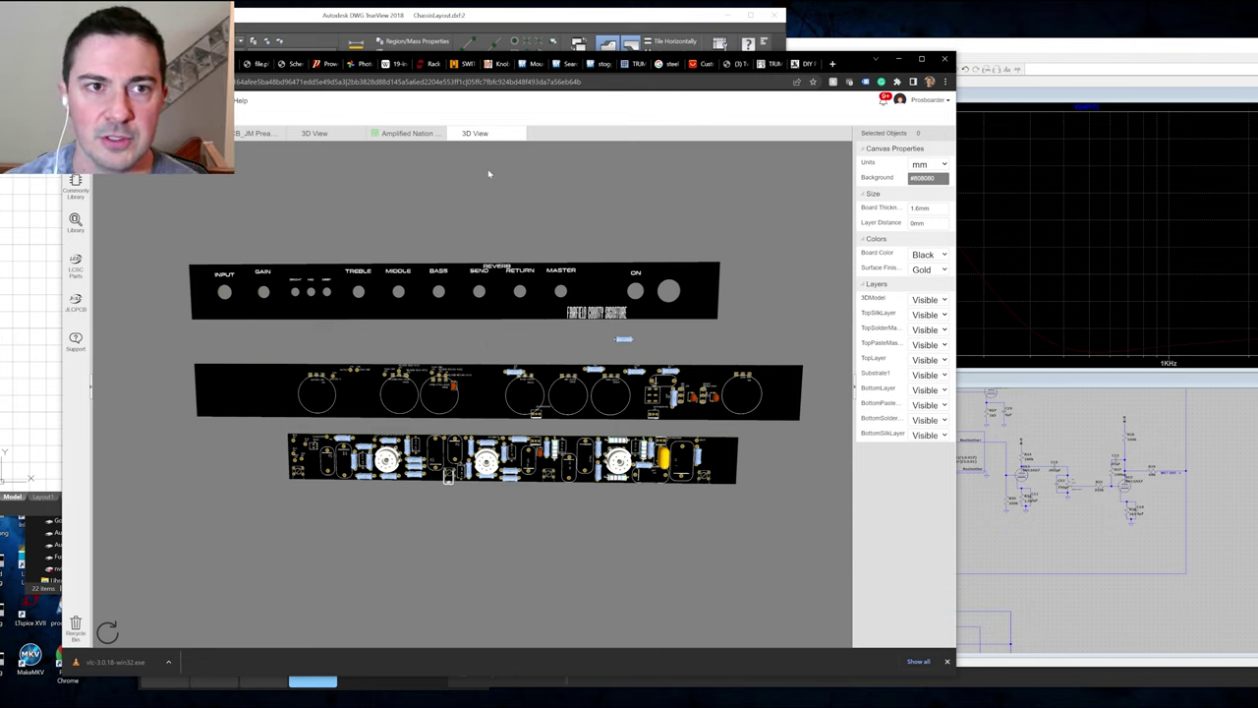
Open the JM PREAMP schematic in EasyEDA and inspect the tone stack around the treble, mid and bass pots up close.
key(alt+Tab)
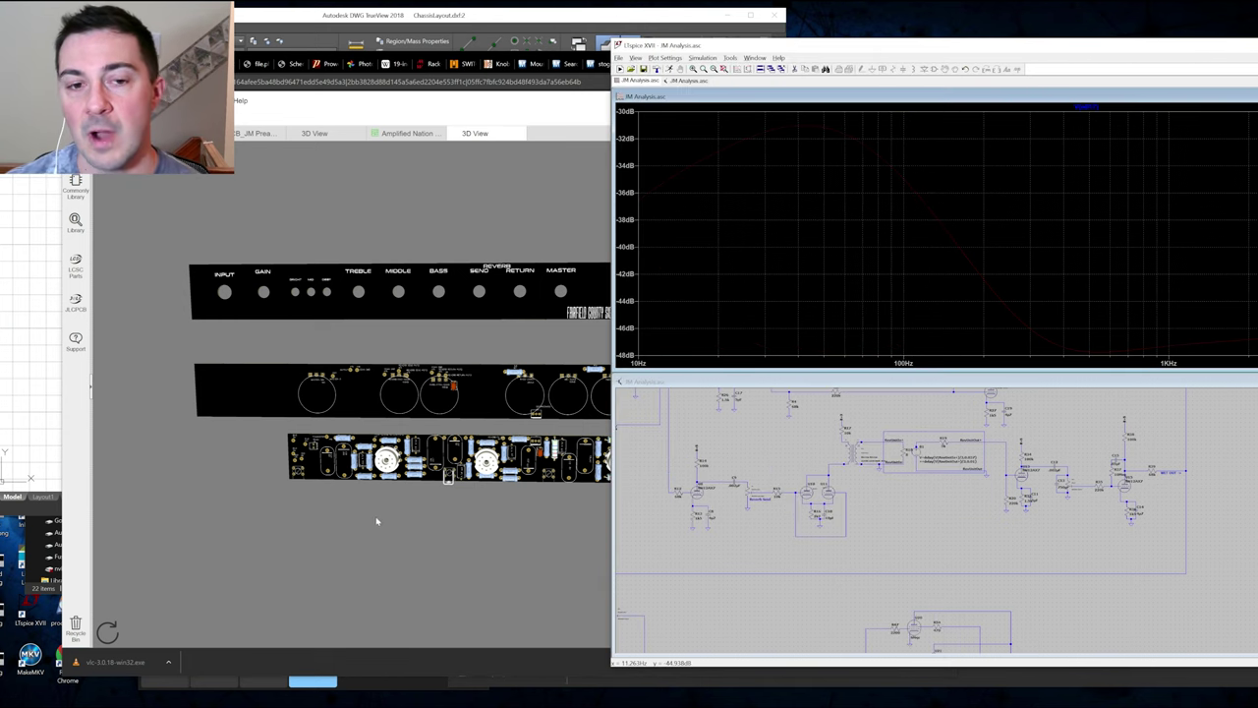
click(448, 474)
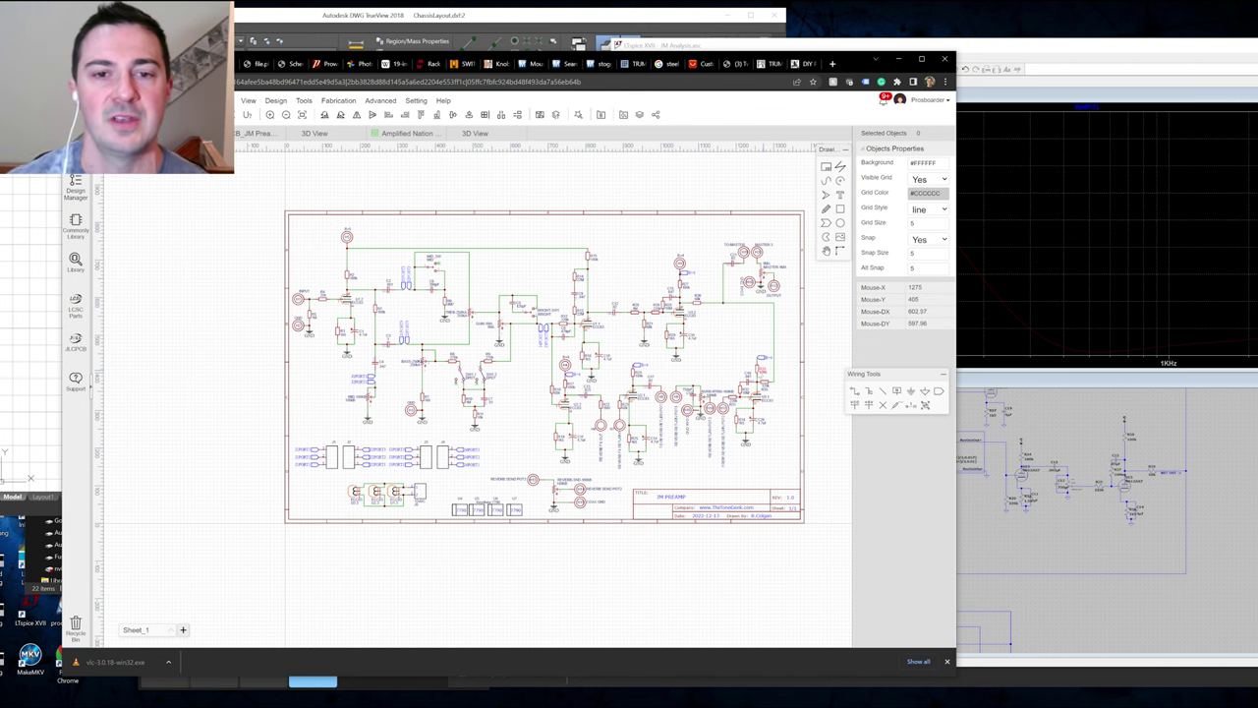
scroll(418, 330, up, 2)
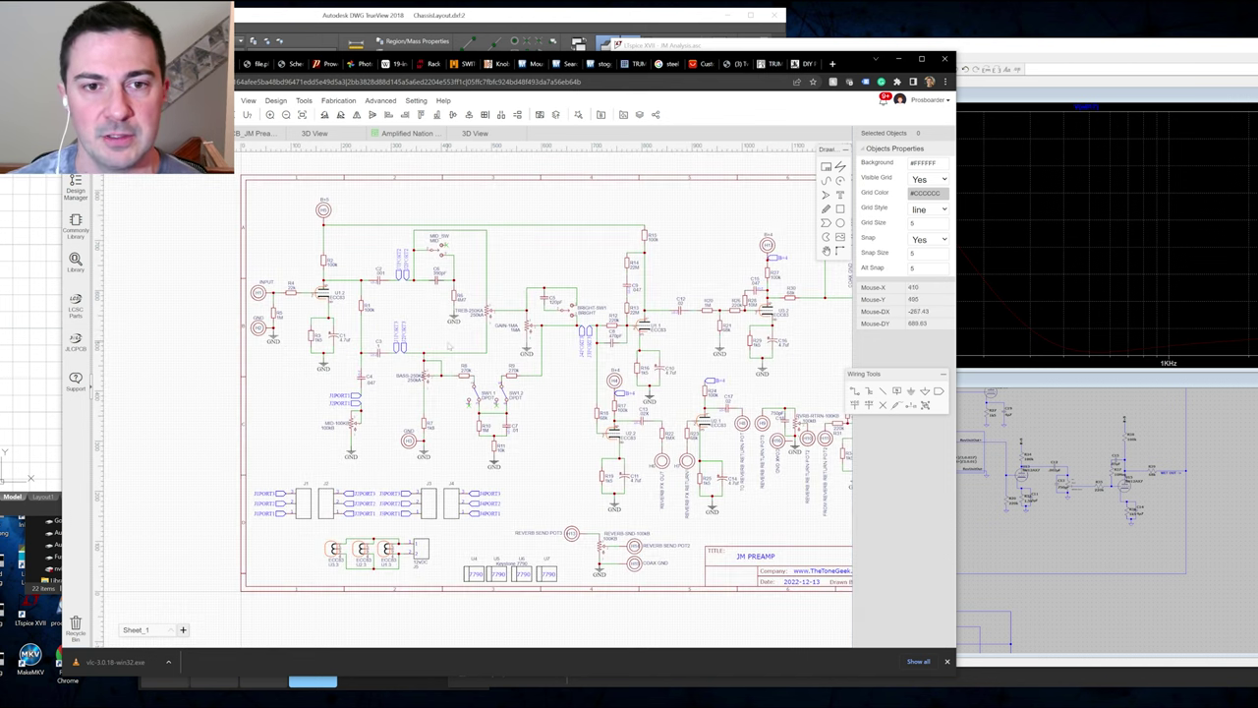
scroll(426, 336, up, 3)
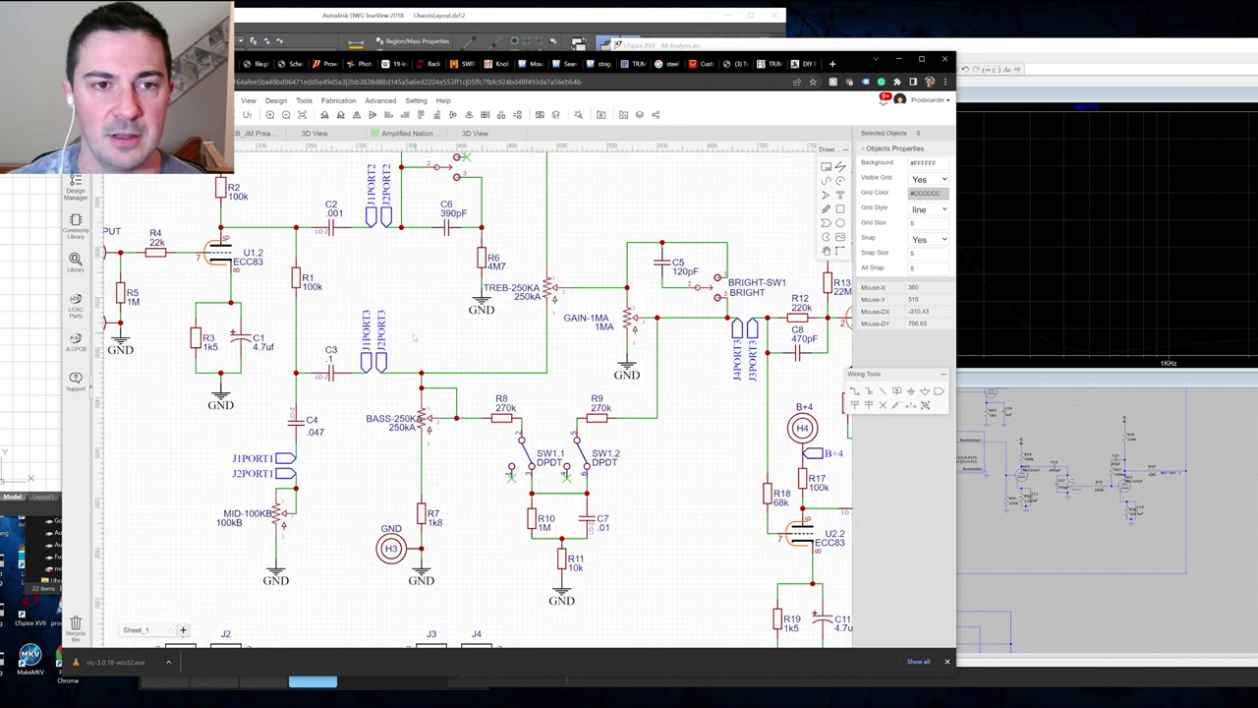
scroll(407, 339, down, 3)
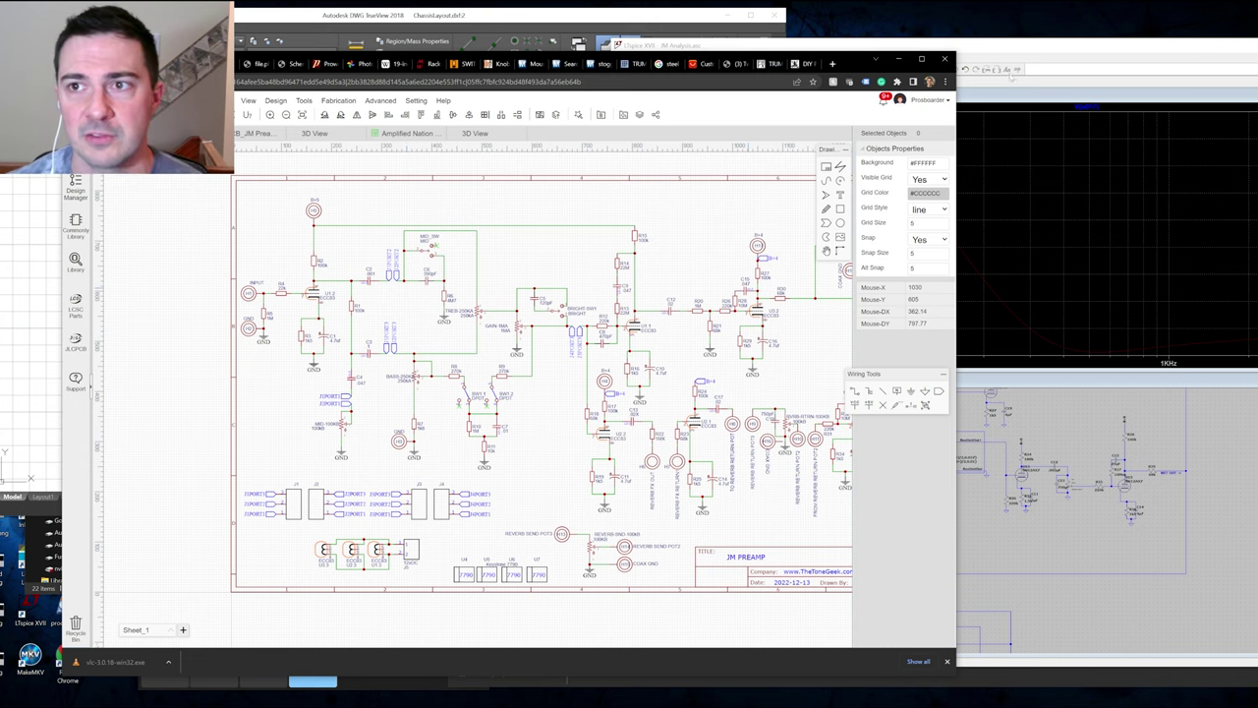
Switch to LTspice, move its window fully into view and examine the JM Analysis circuit below the frequency response plot.
click(981, 89)
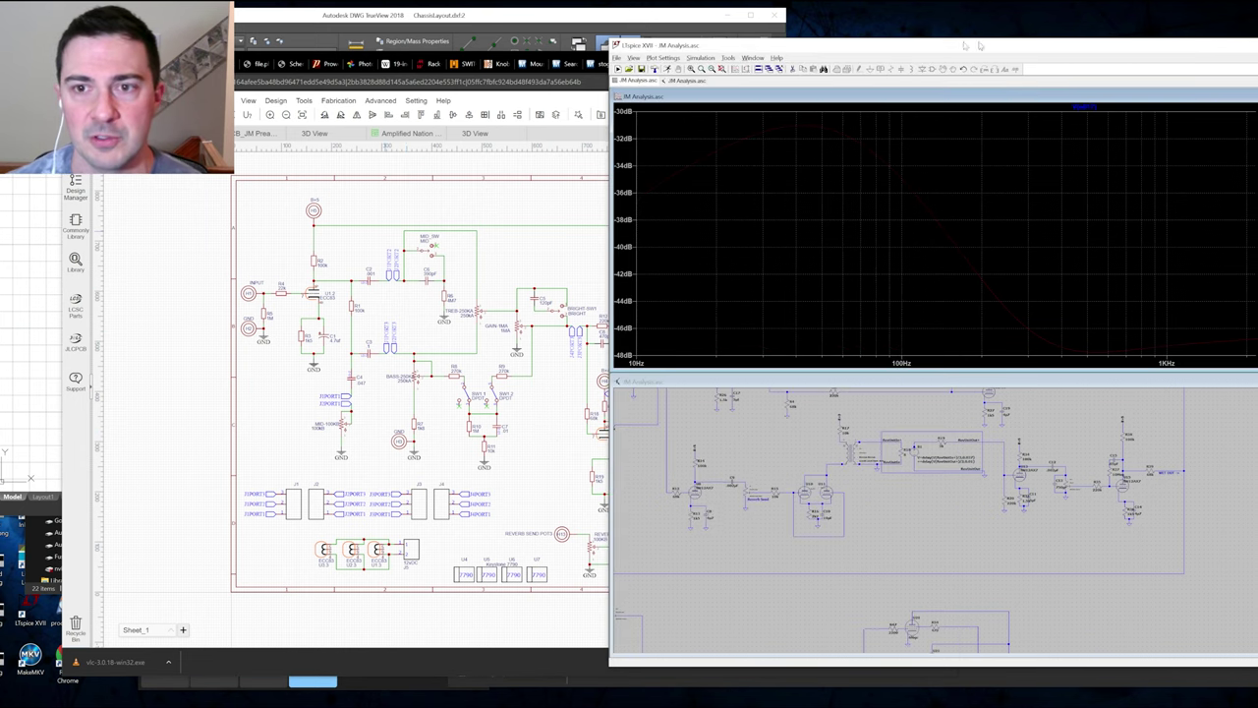
drag(1037, 46, 722, 59)
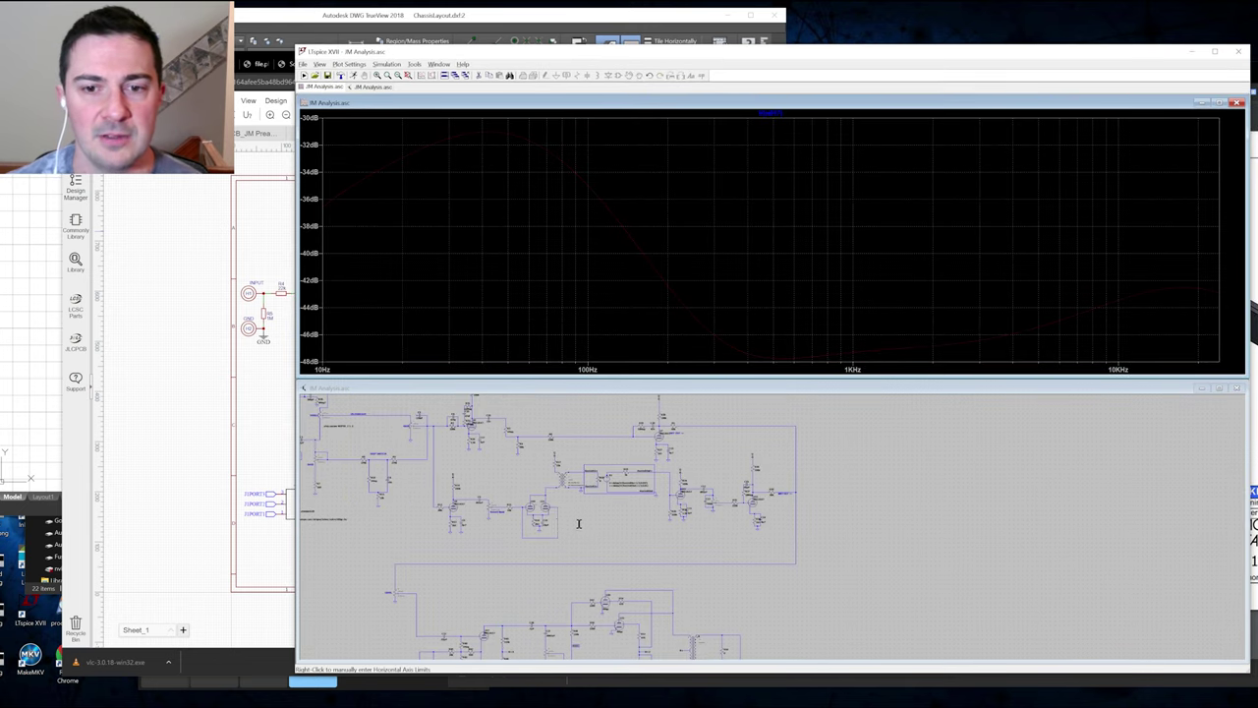
scroll(609, 526, down, 2)
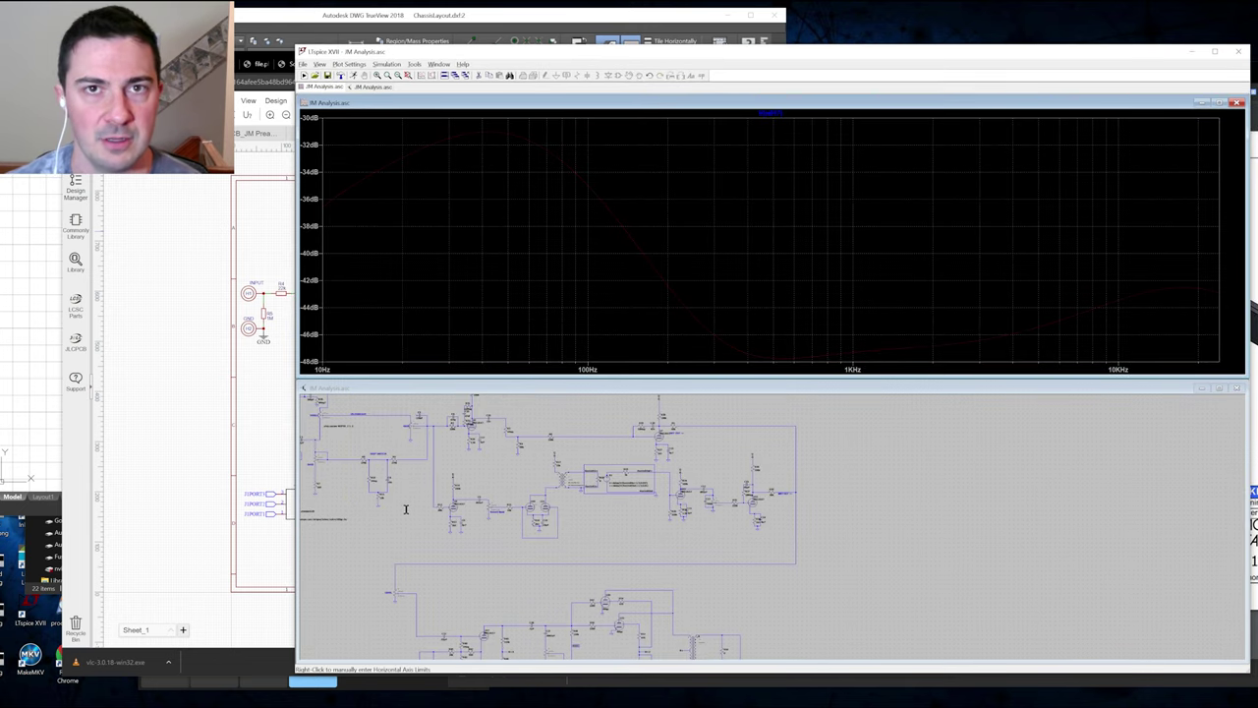
right_click(494, 540)
click(516, 549)
drag(403, 529, 598, 584)
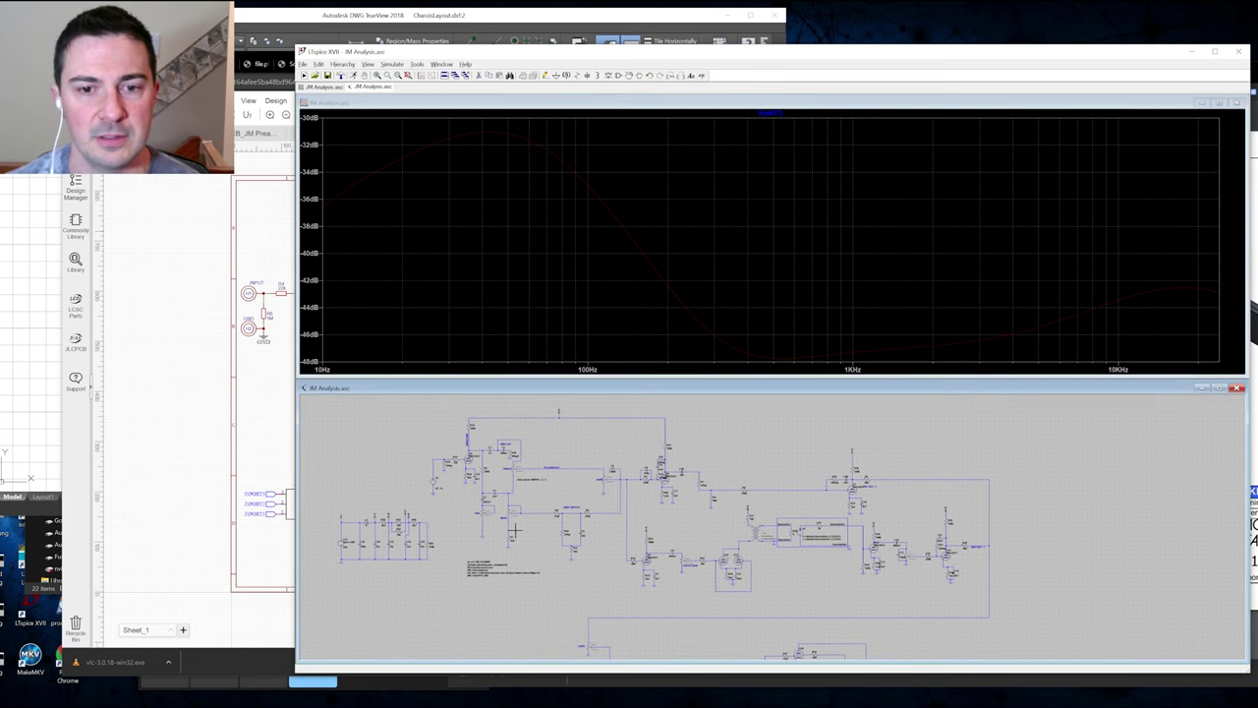
Compare the JM PREAMP schematic in the browser with the JM Analysis simulation in LTspice, ending on the browser schematic.
key(alt+Tab)
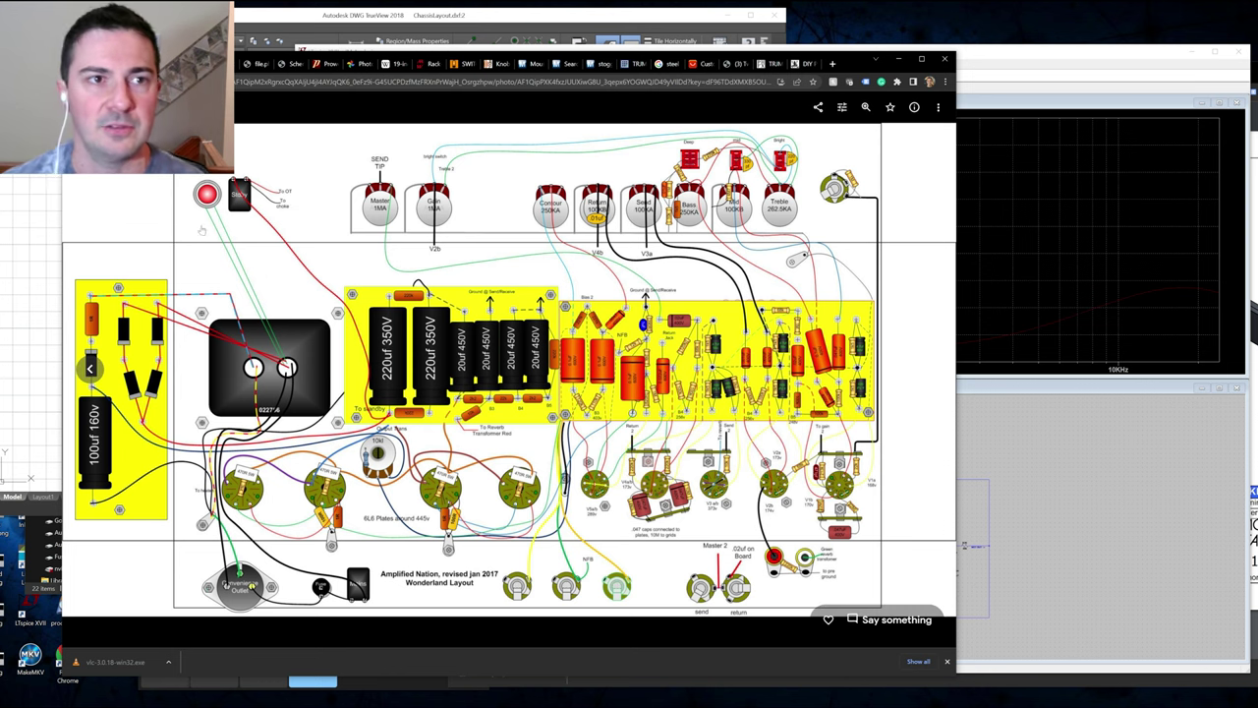
key(ctrl+Tab)
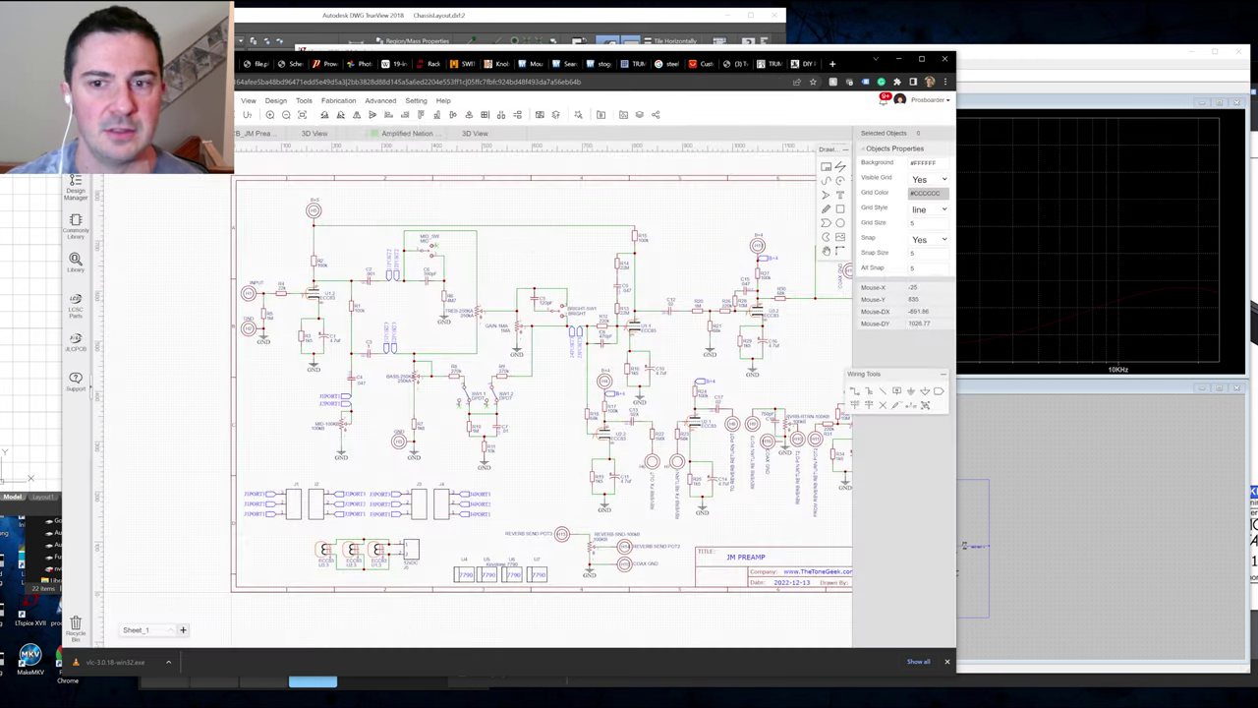
click(1043, 106)
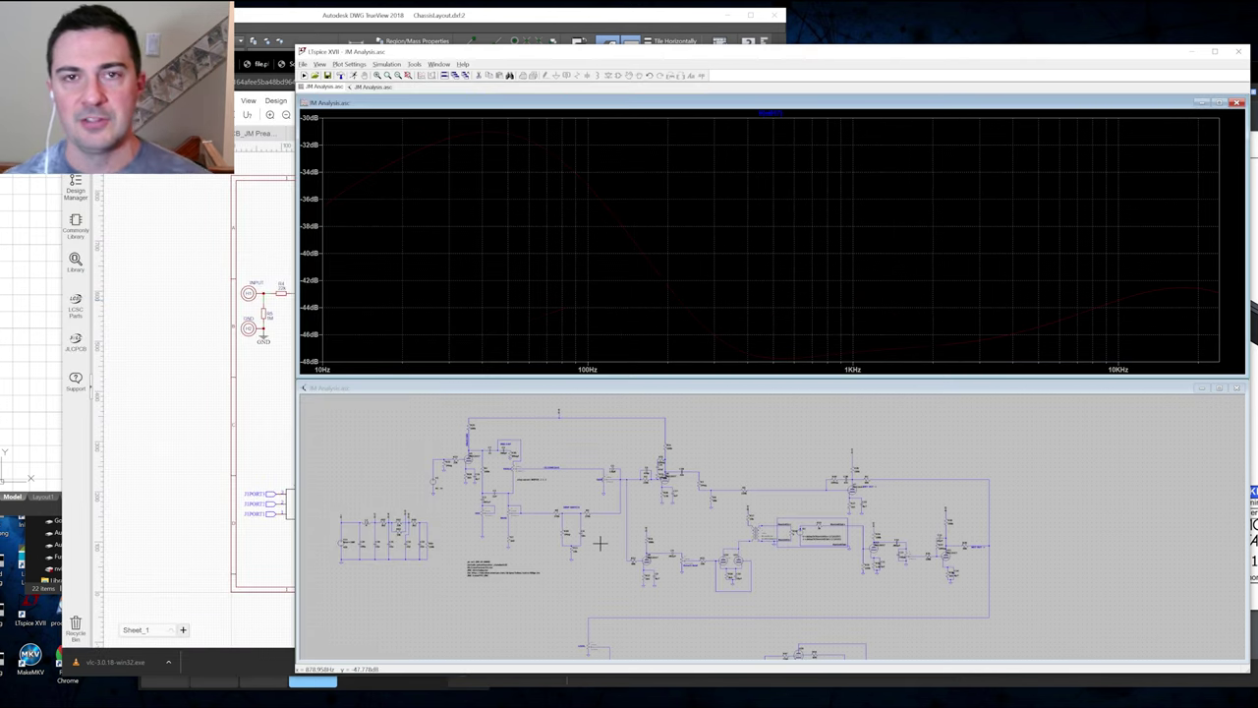
click(165, 515)
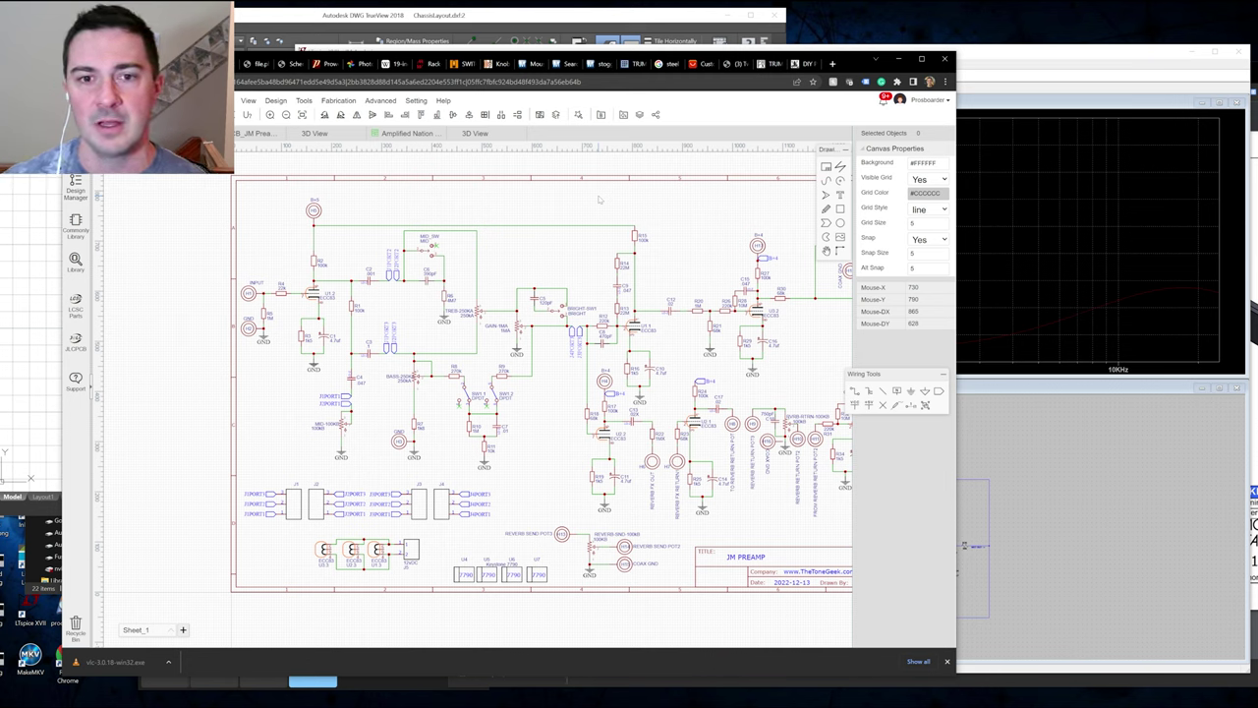
click(1076, 106)
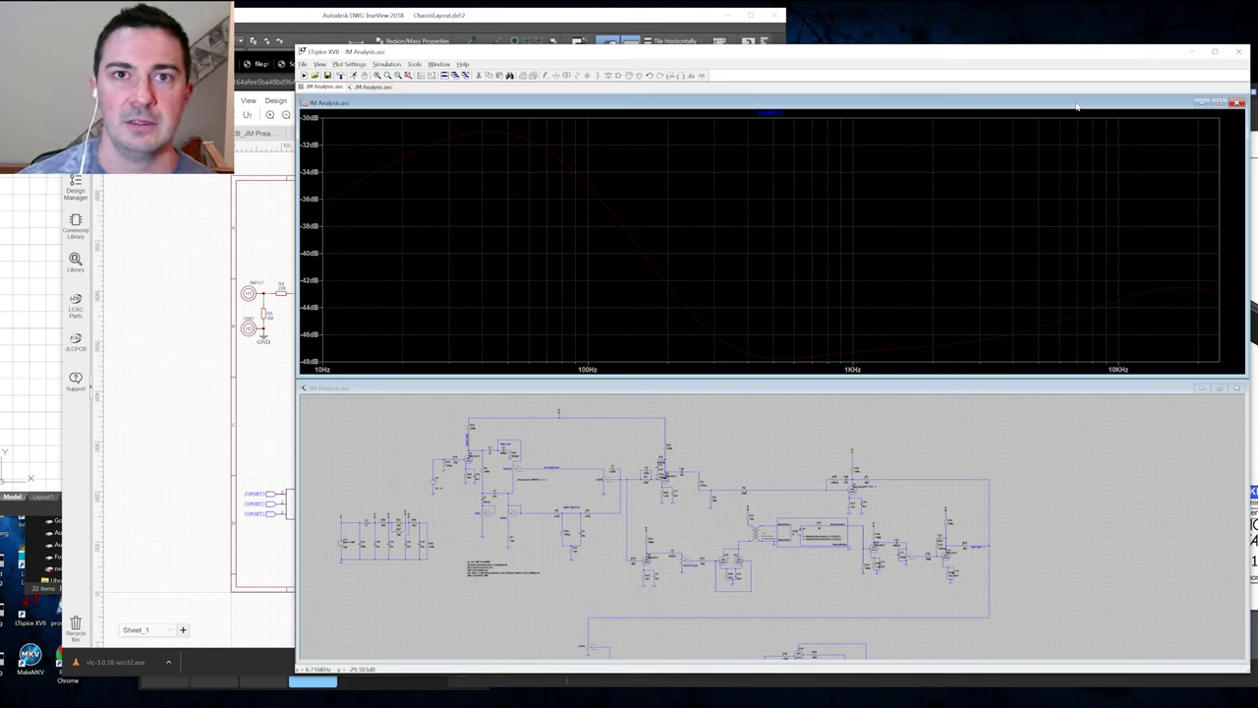
click(204, 263)
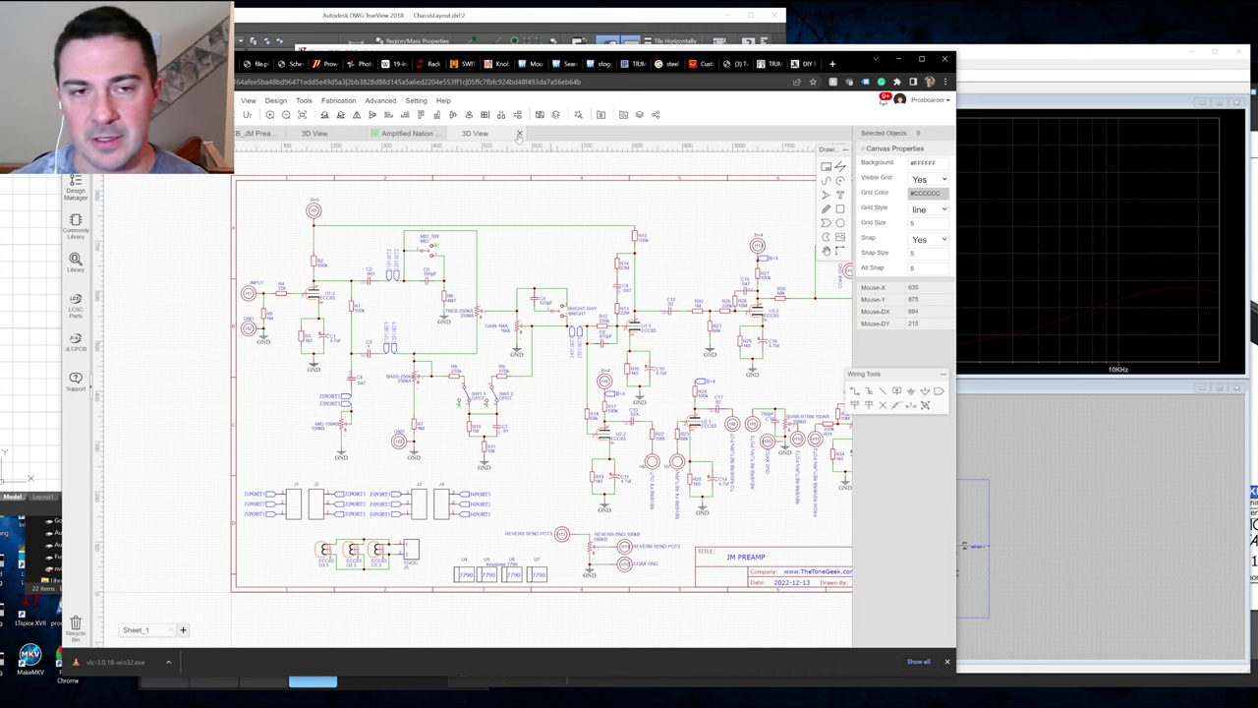
Return to the JM preamp PCB layout and examine the front panel, the potentiometer board and the tube board.
click(253, 136)
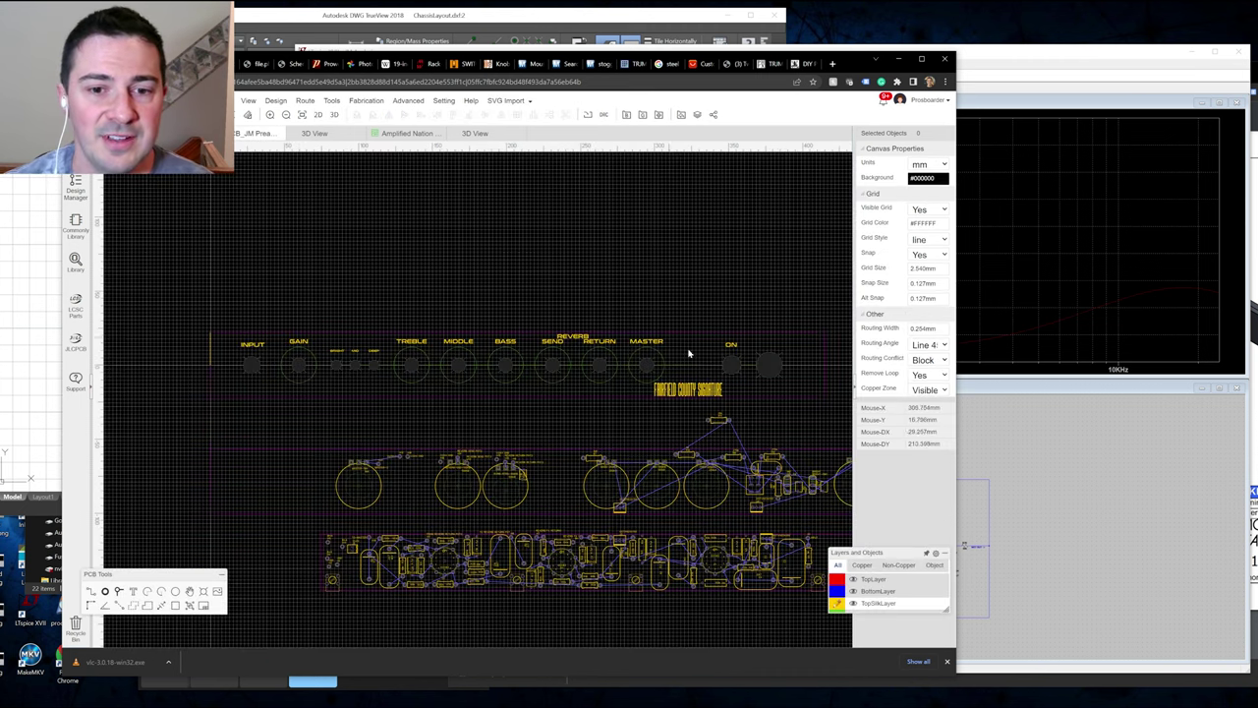
scroll(587, 345, down, 2)
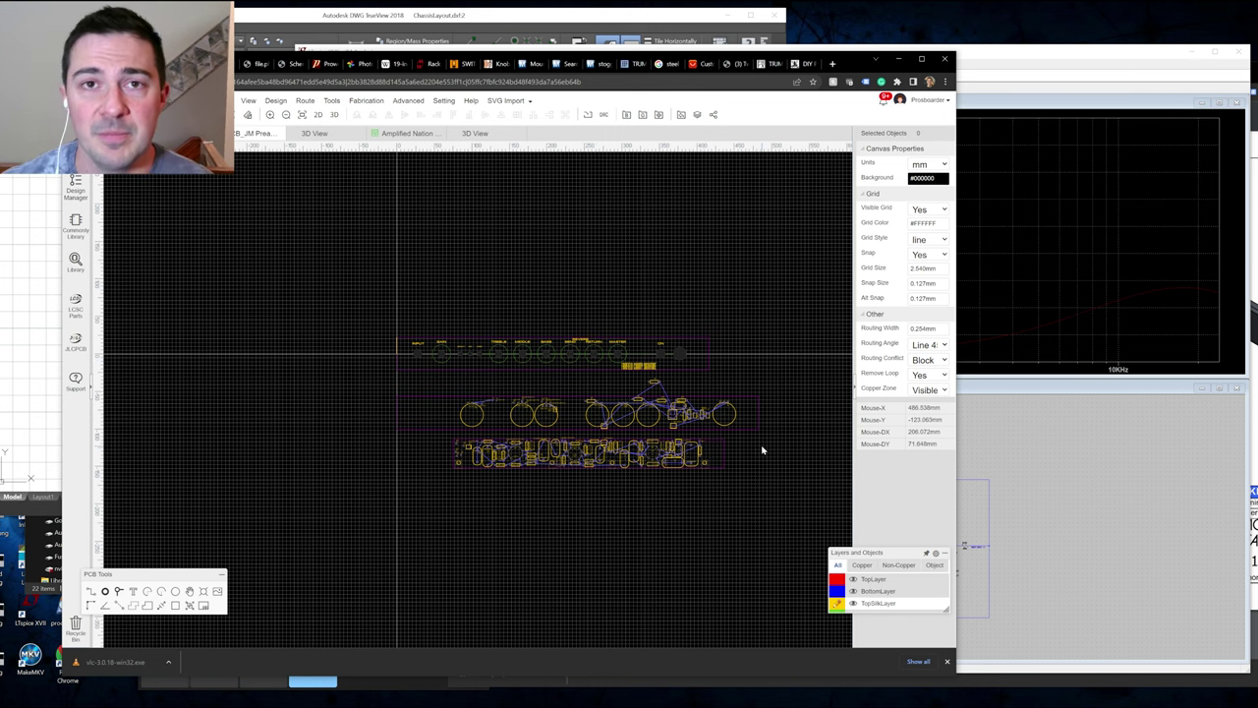
scroll(742, 442, up, 3)
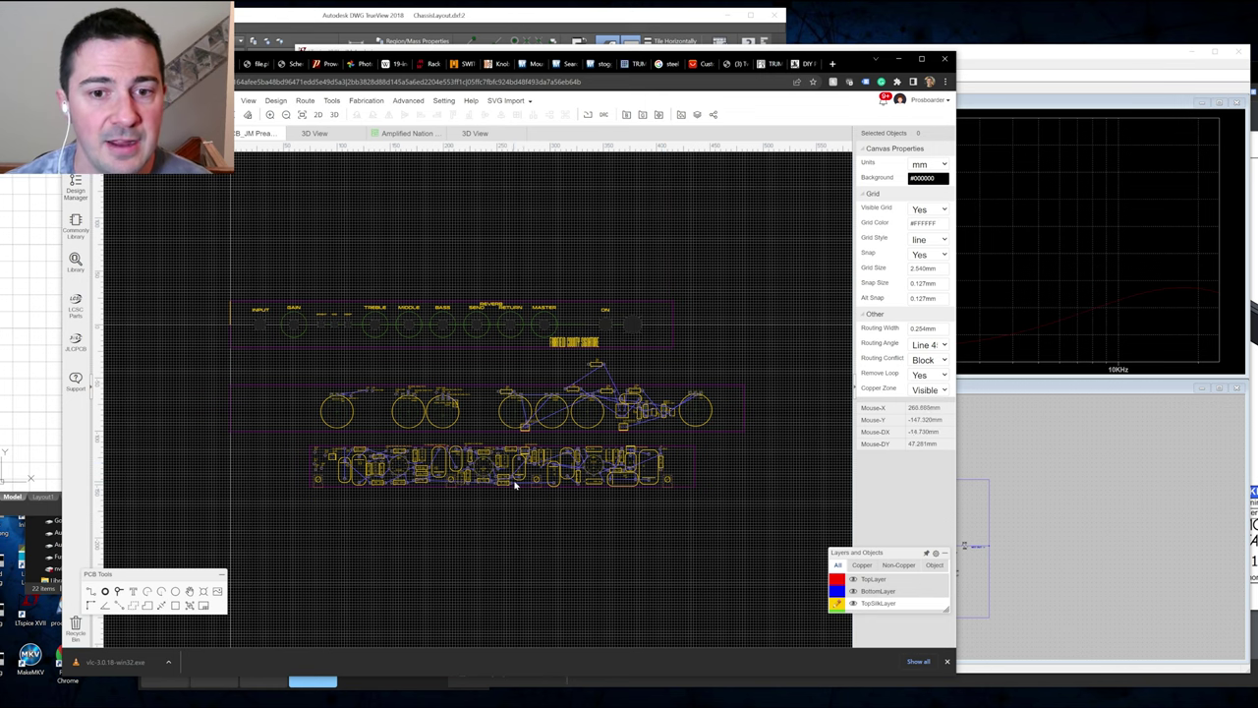
scroll(514, 484, up, 3)
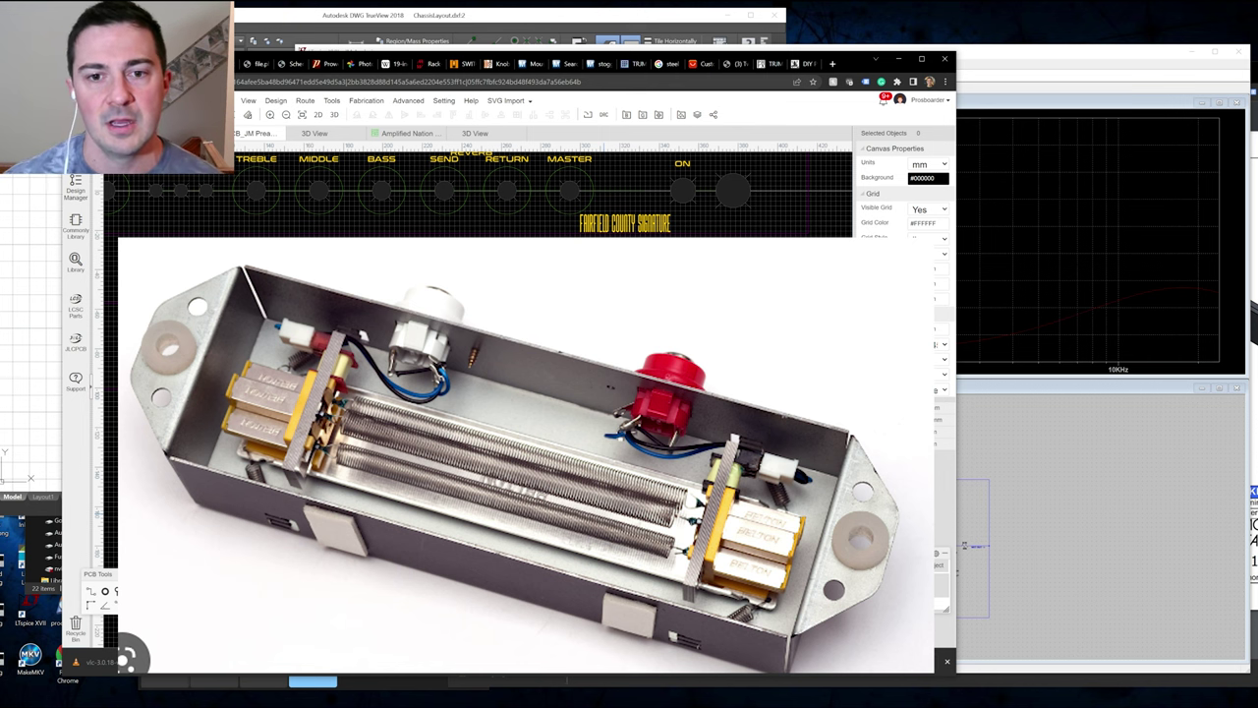
scroll(590, 520, down, 2)
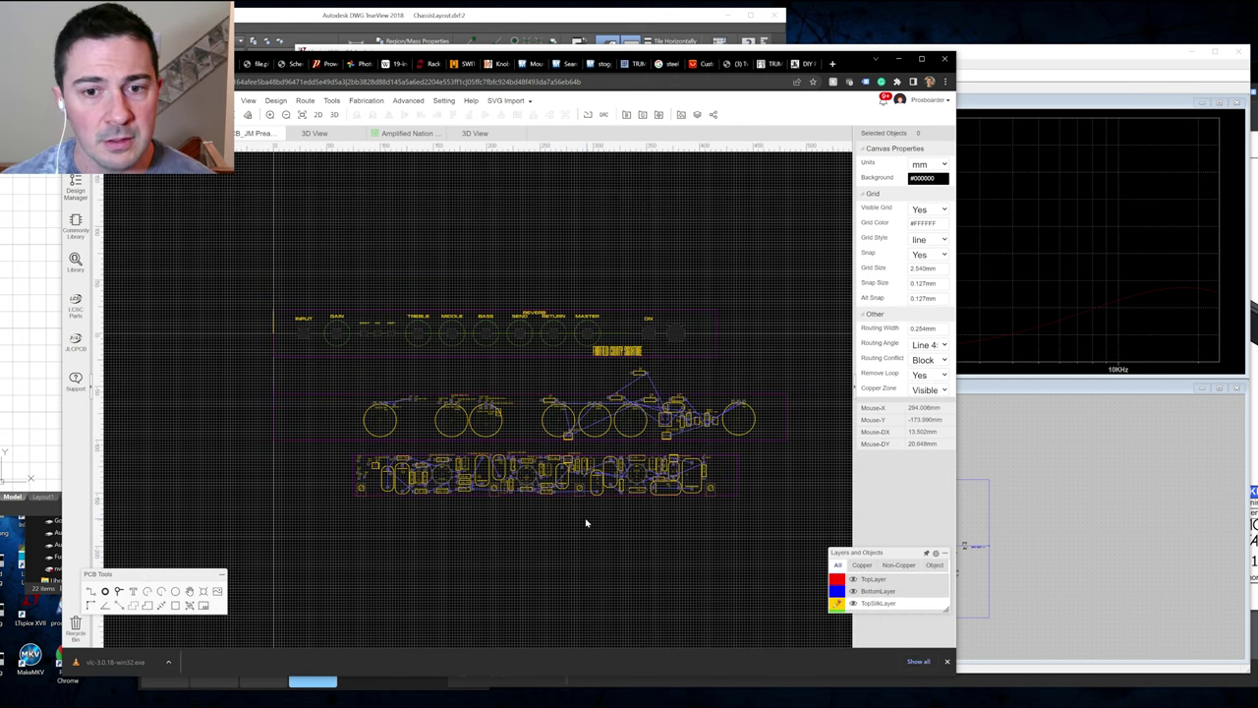
scroll(539, 489, up, 2)
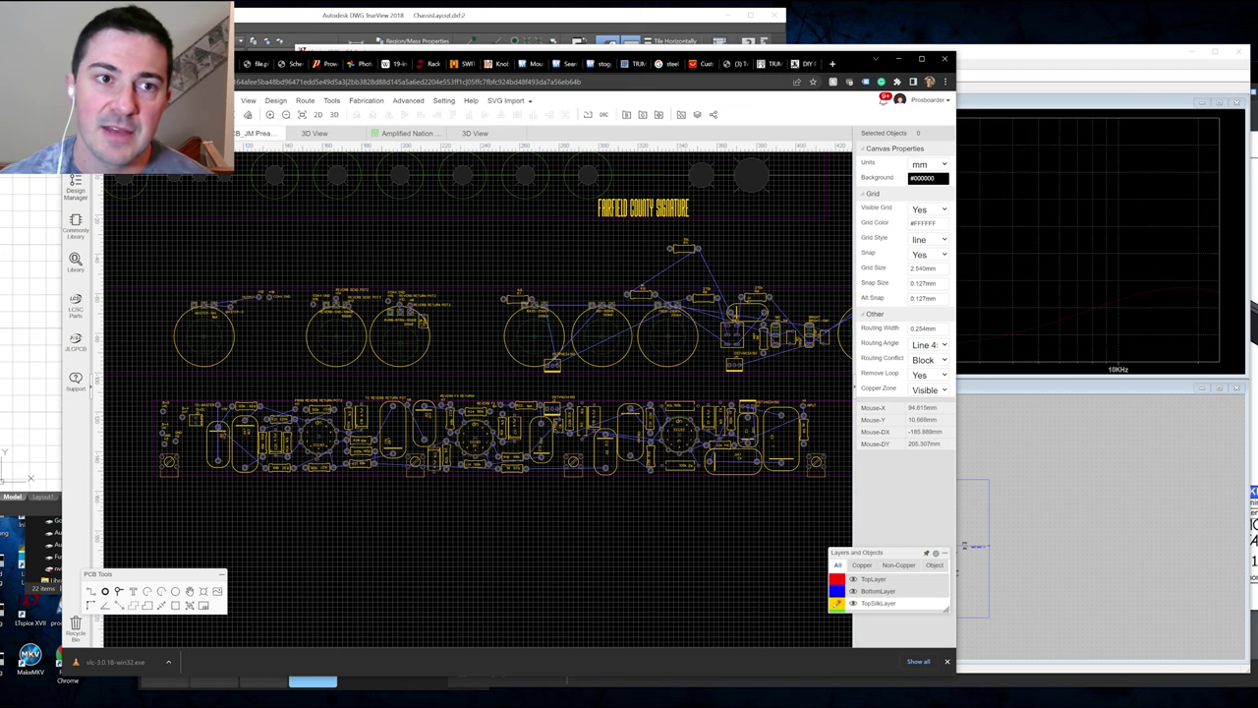
Examine the reverb send and return stages and the master output section of the JM PREAMP schematic.
scroll(472, 393, up, 3)
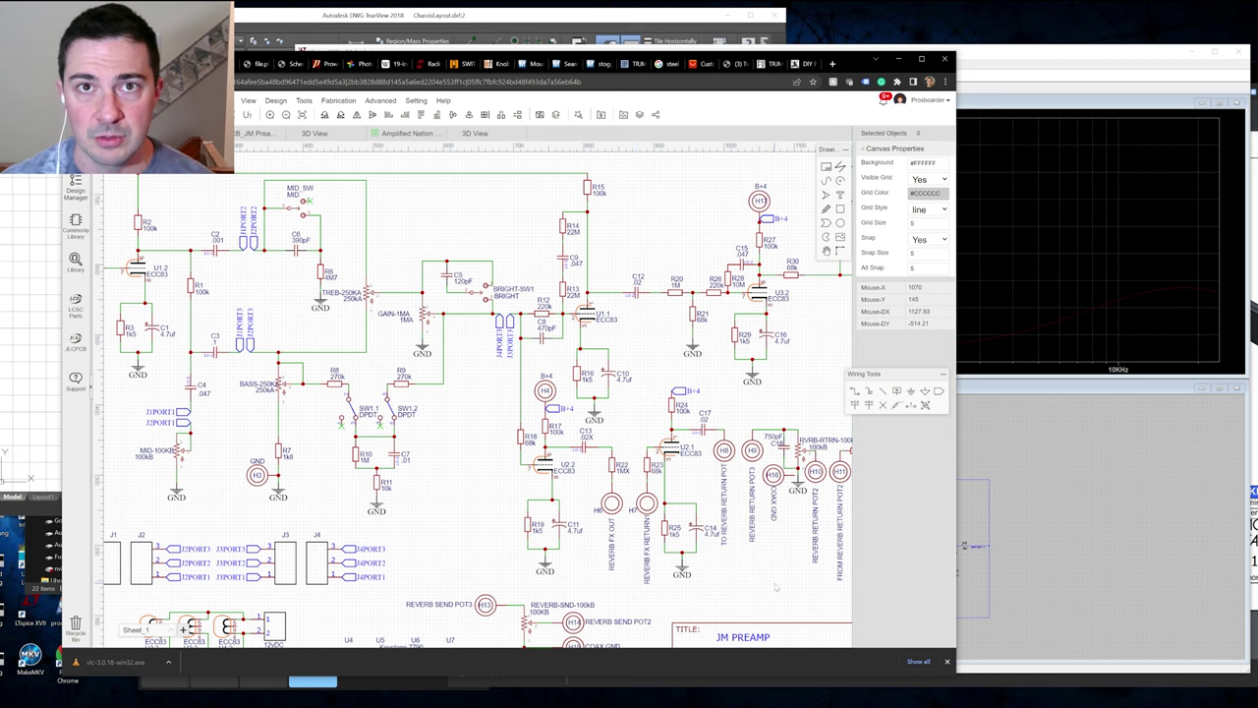
drag(775, 586, 578, 558)
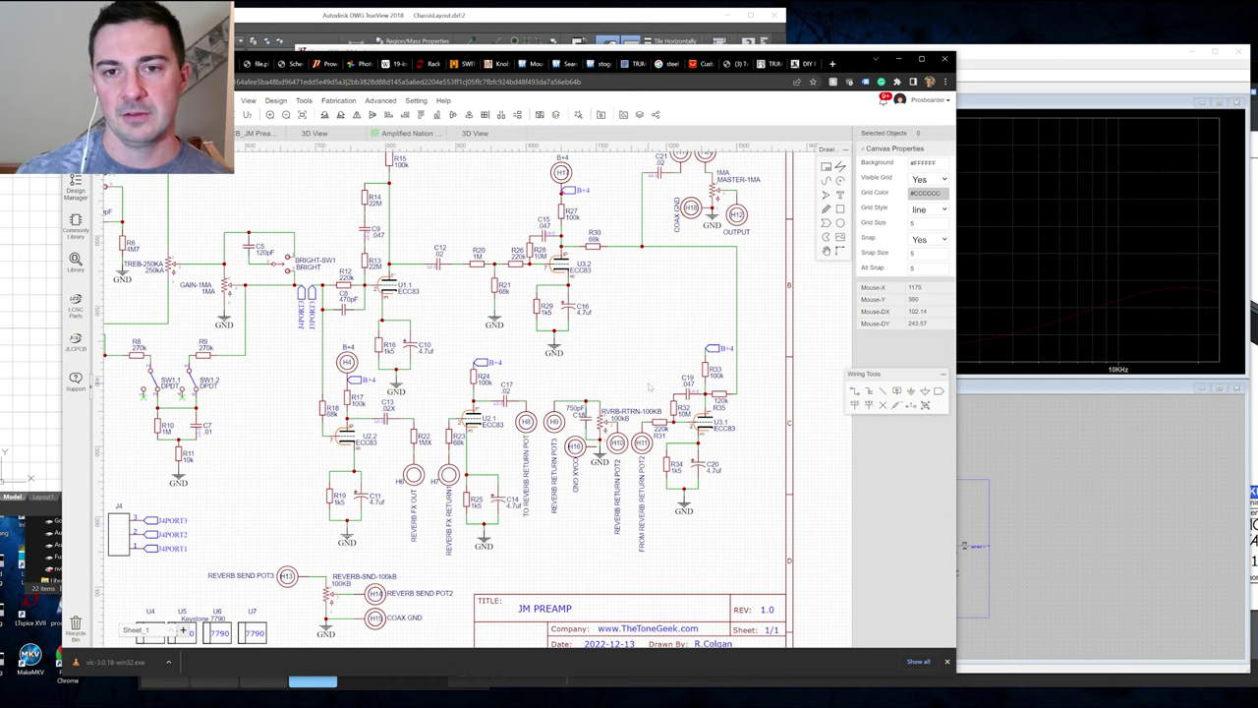
scroll(647, 387, up, 2)
scroll(648, 387, down, 2)
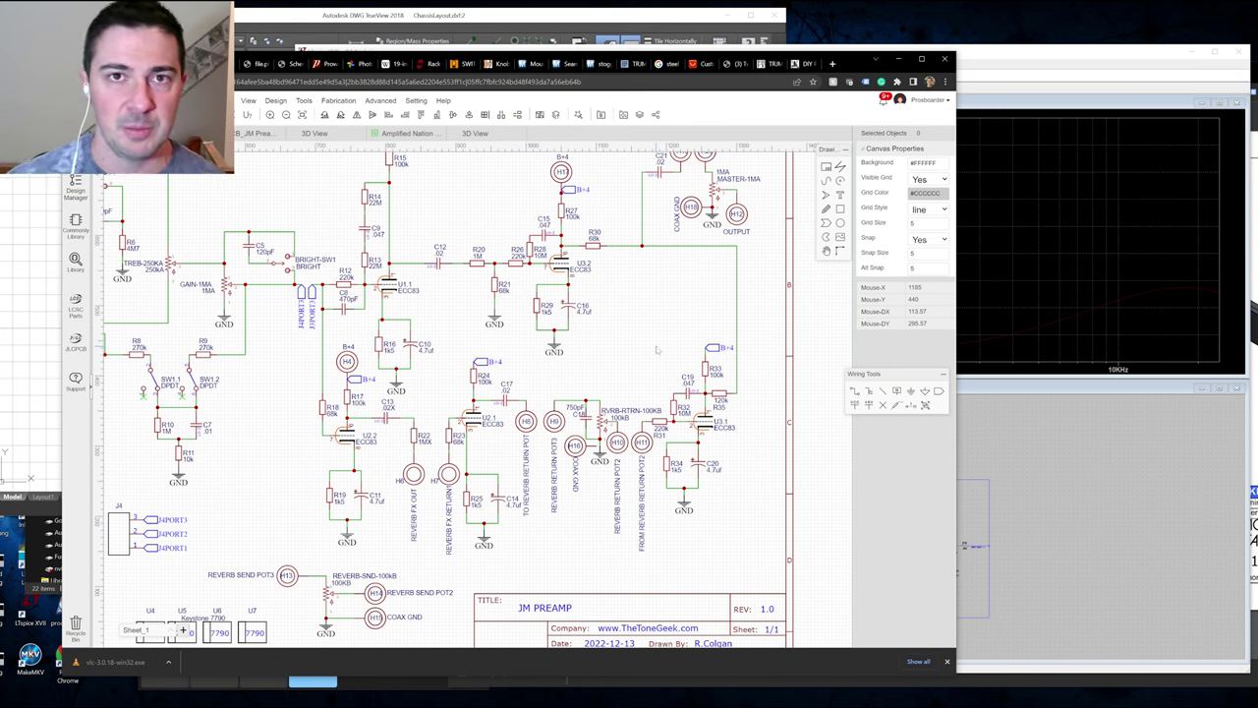
Switch to the OBS Studio window with the recording controls.
click(381, 101)
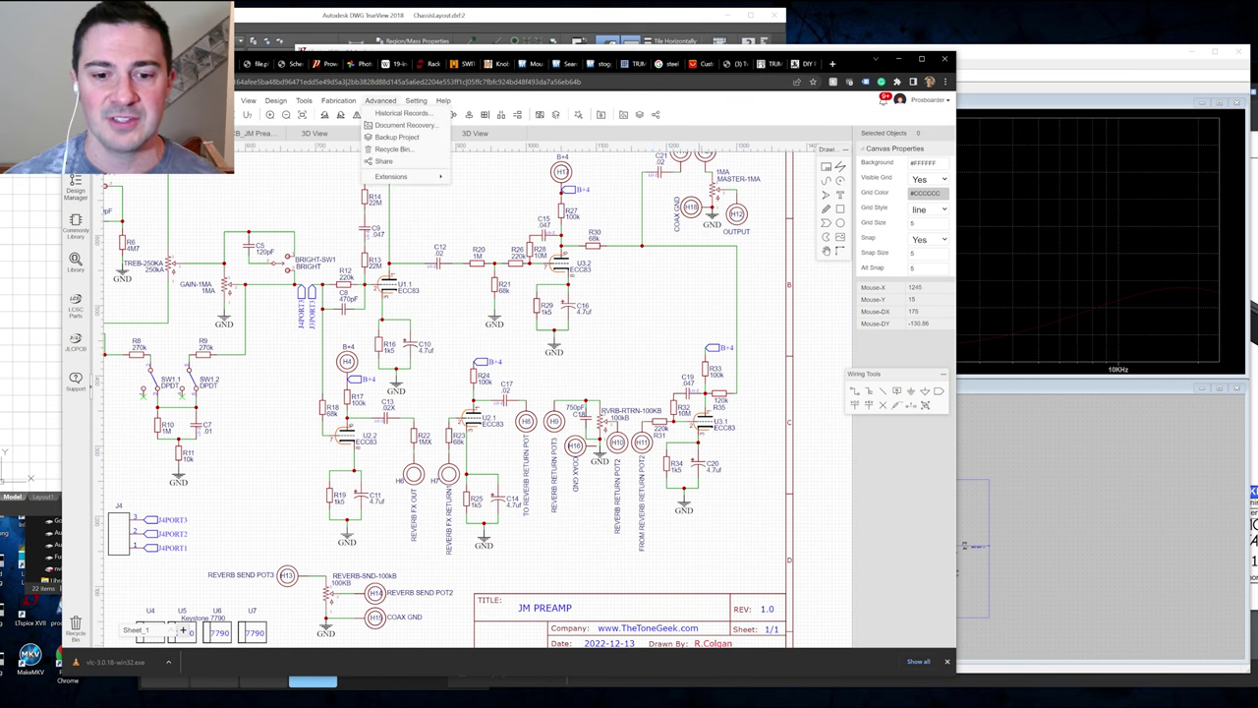
mouse_move(313, 681)
click(393, 664)
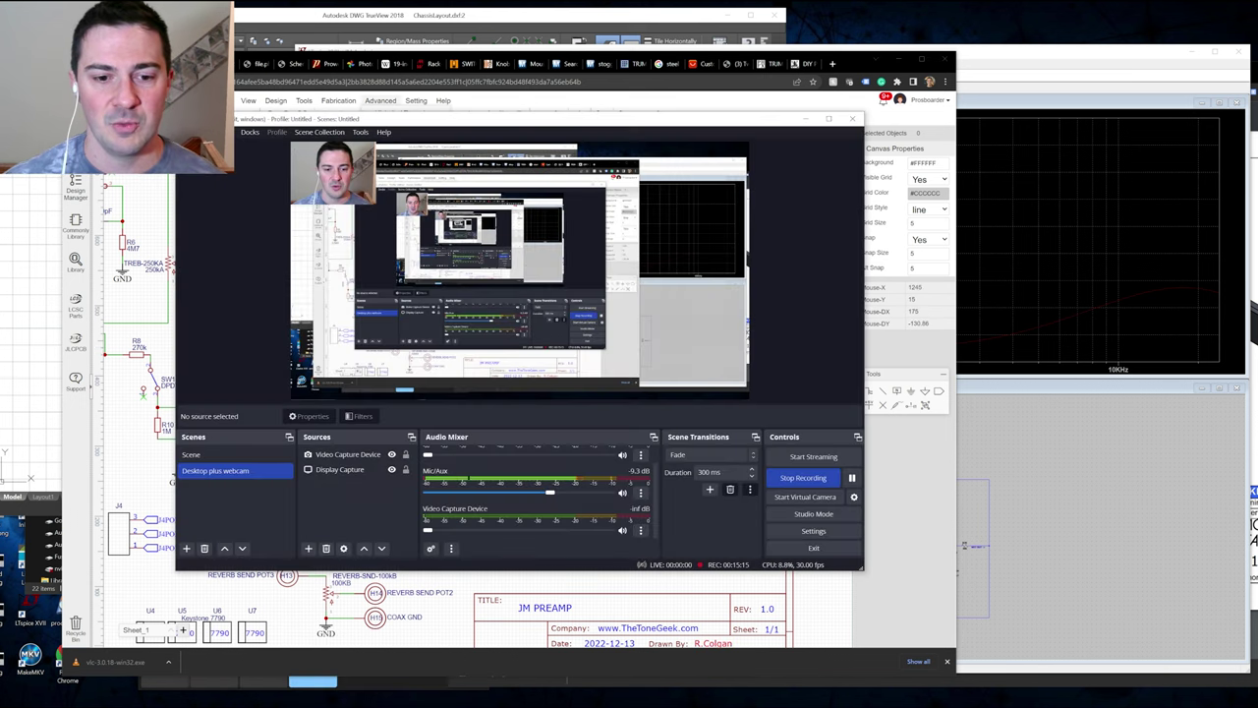